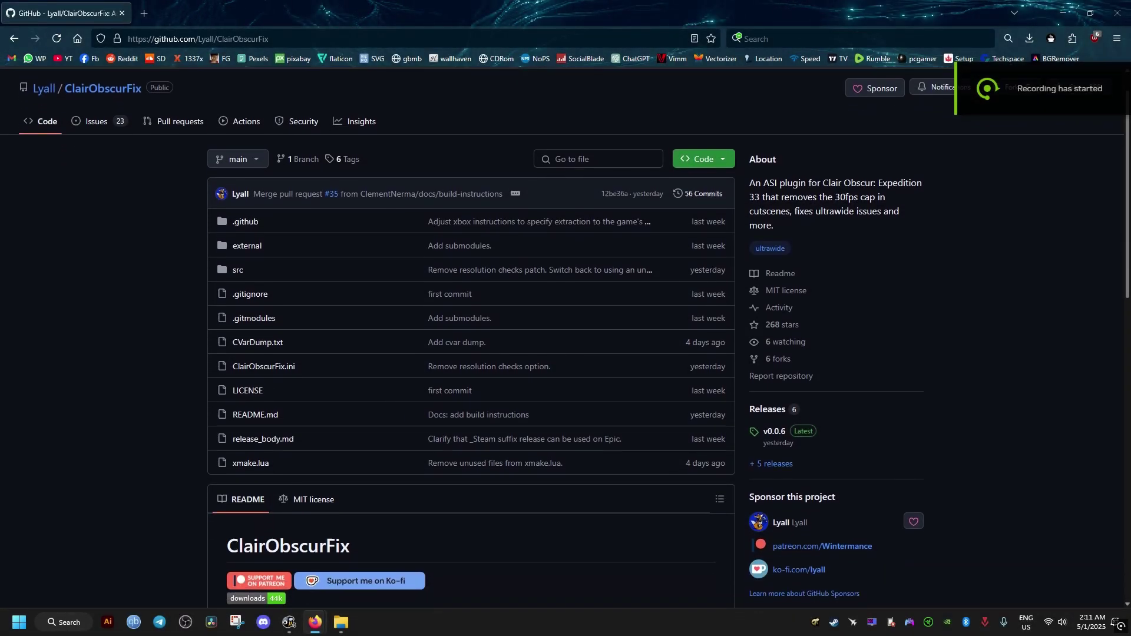
{"action": "scroll", "coordinate": [990, 285], "scroll_direction": "down", "scroll_amount": 4}
{"action": "scroll", "coordinate": [990, 286], "scroll_direction": "down", "scroll_amount": 4}
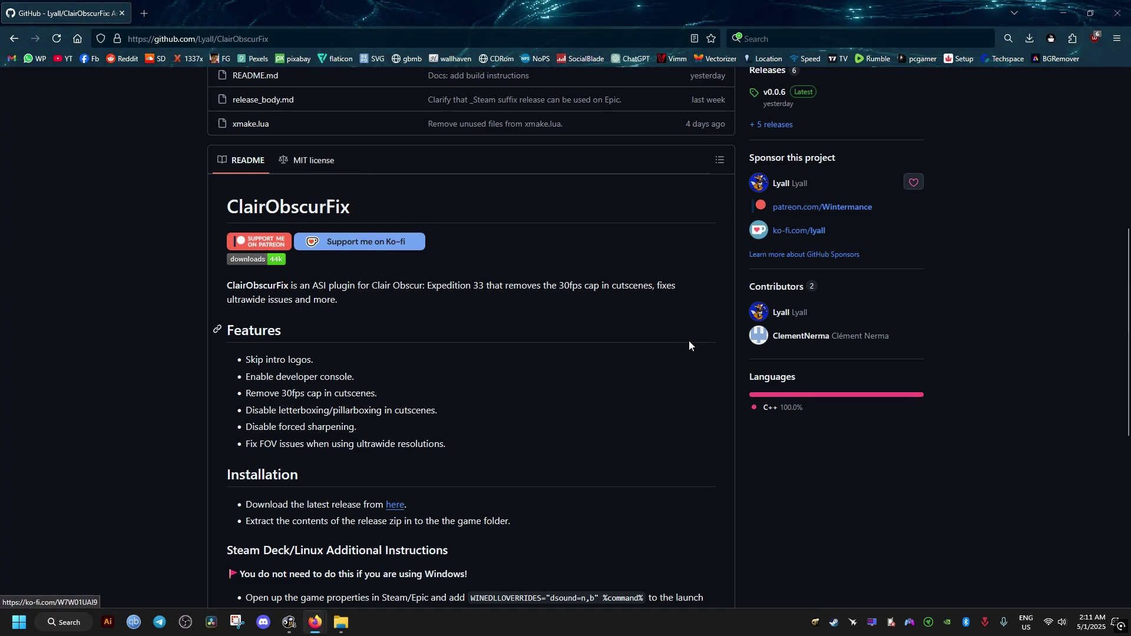
{"action": "scroll", "coordinate": [1076, 303], "scroll_direction": "down", "scroll_amount": 2}
{"action": "scroll", "coordinate": [1077, 303], "scroll_direction": "down", "scroll_amount": 2}
{"action": "scroll", "coordinate": [802, 321], "scroll_direction": "down", "scroll_amount": 1}
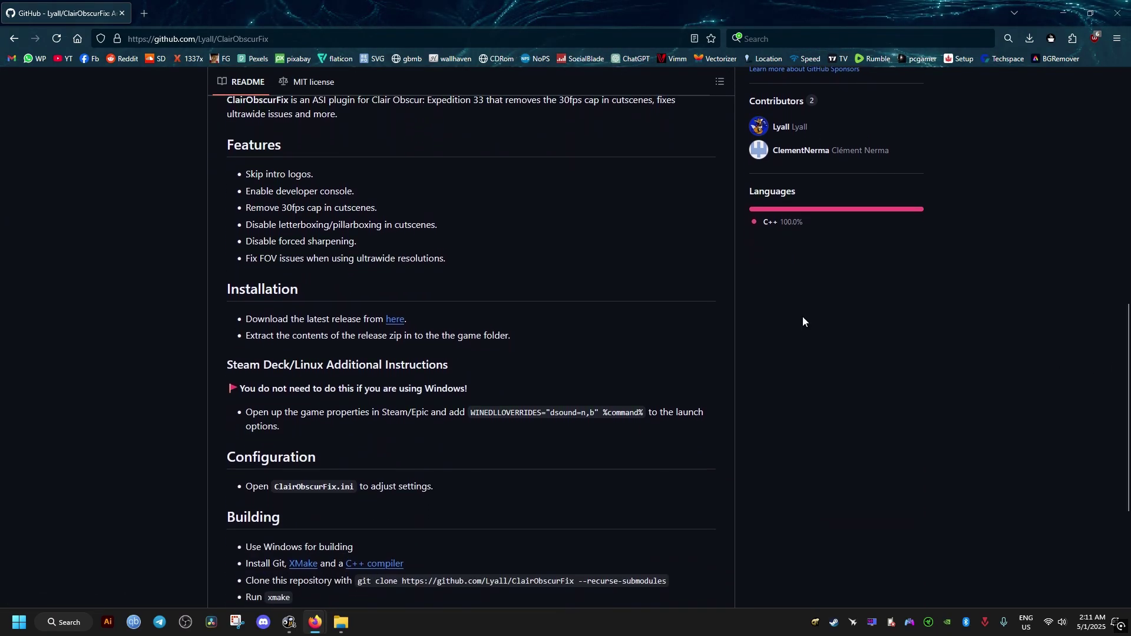
Open the README's 'here' releases link in a new tab and download ClairObscurFix_v0.0.6_Steam.zip.
{"action": "left_click_drag", "start_coordinate": [247, 173], "coordinate": [458, 263]}
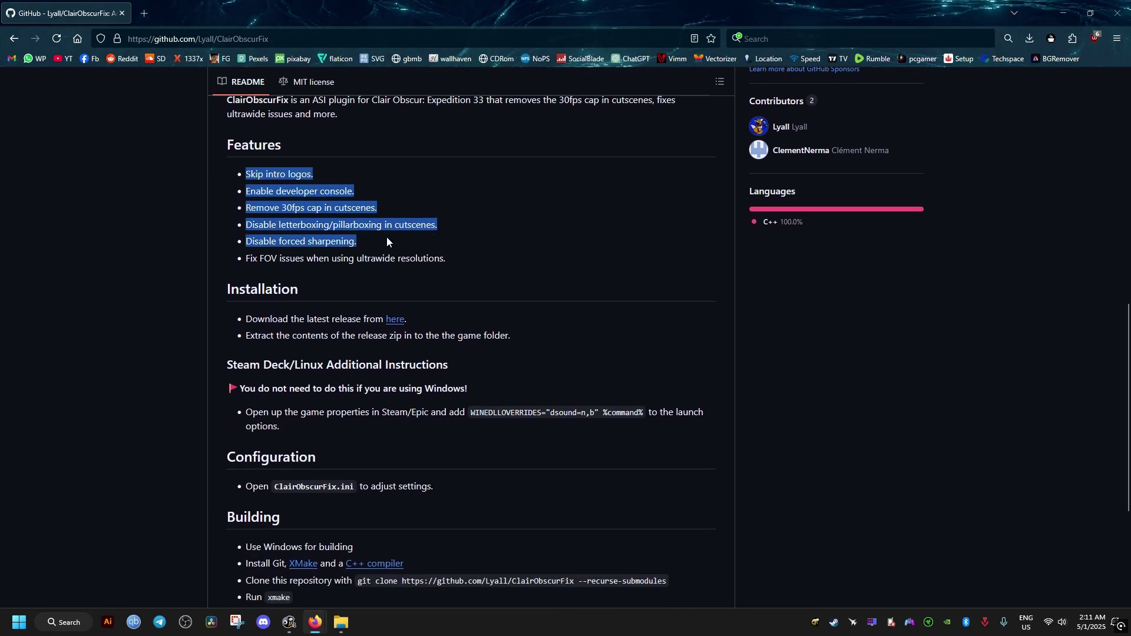
{"action": "left_click", "coordinate": [450, 263]}
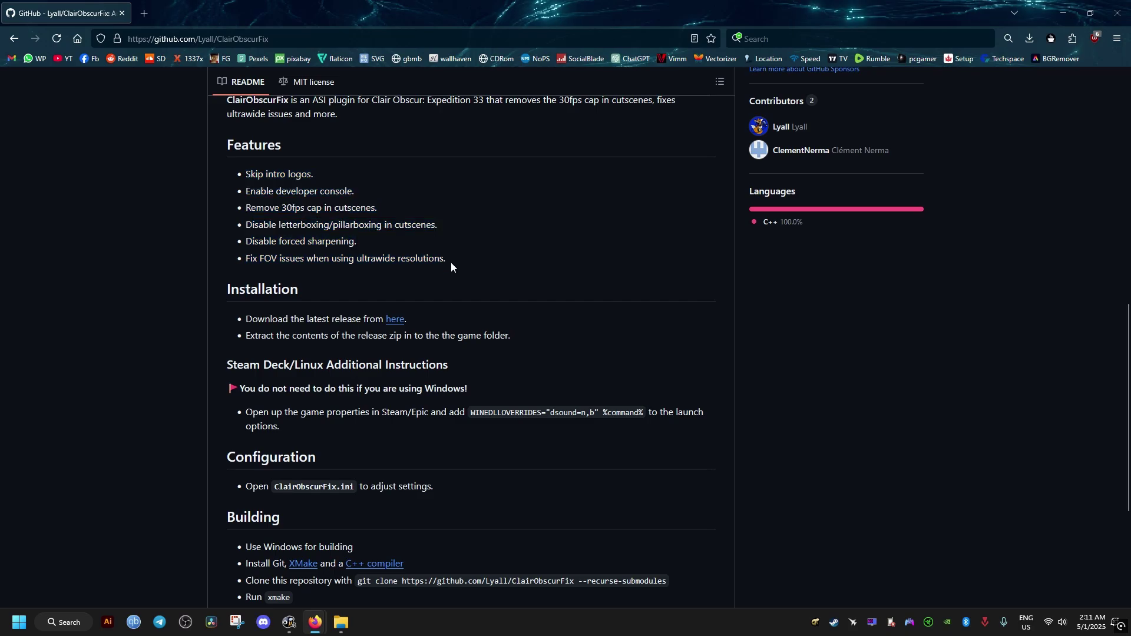
{"action": "right_click", "coordinate": [398, 321]}
{"action": "left_click", "coordinate": [445, 328]}
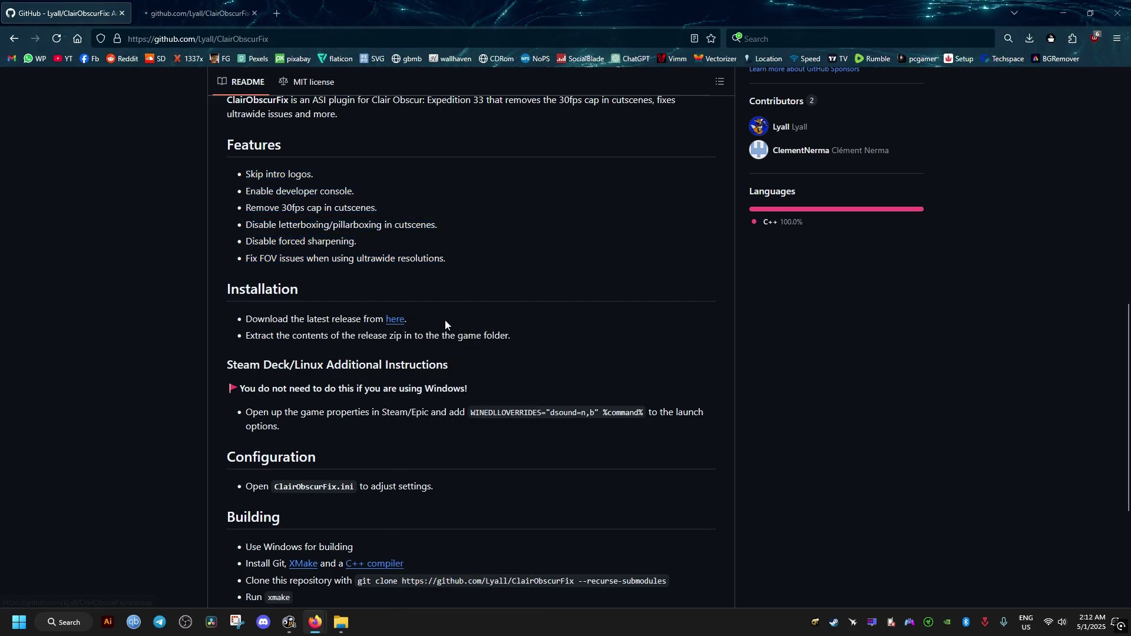
{"action": "left_click", "coordinate": [197, 12]}
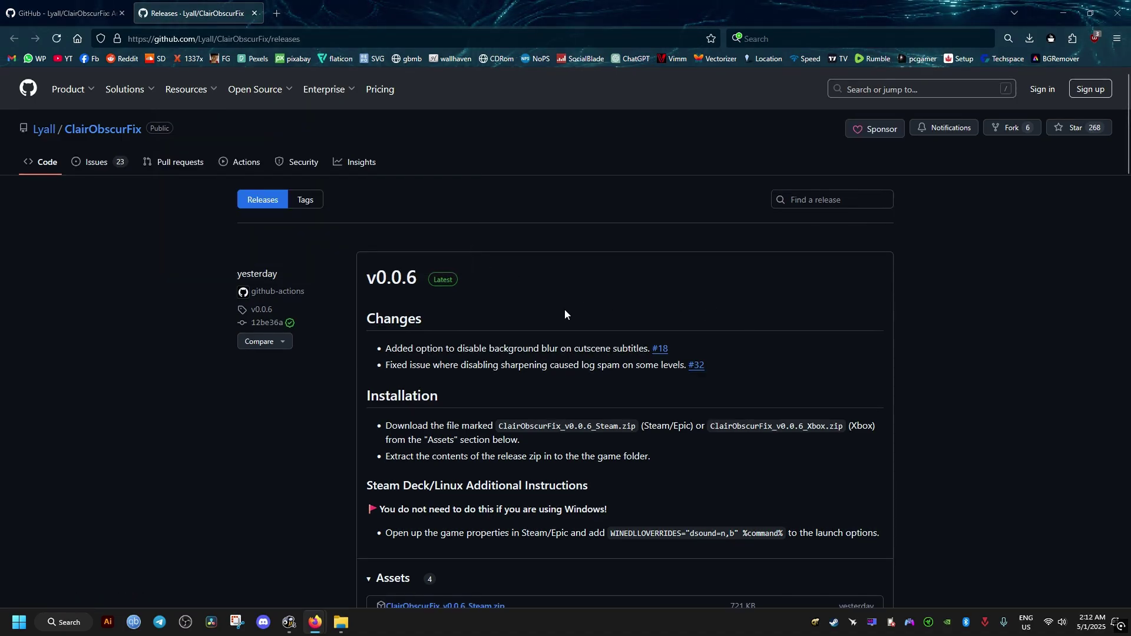
{"action": "scroll", "coordinate": [332, 343], "scroll_direction": "down", "scroll_amount": 2}
{"action": "scroll", "coordinate": [331, 343], "scroll_direction": "down", "scroll_amount": 2}
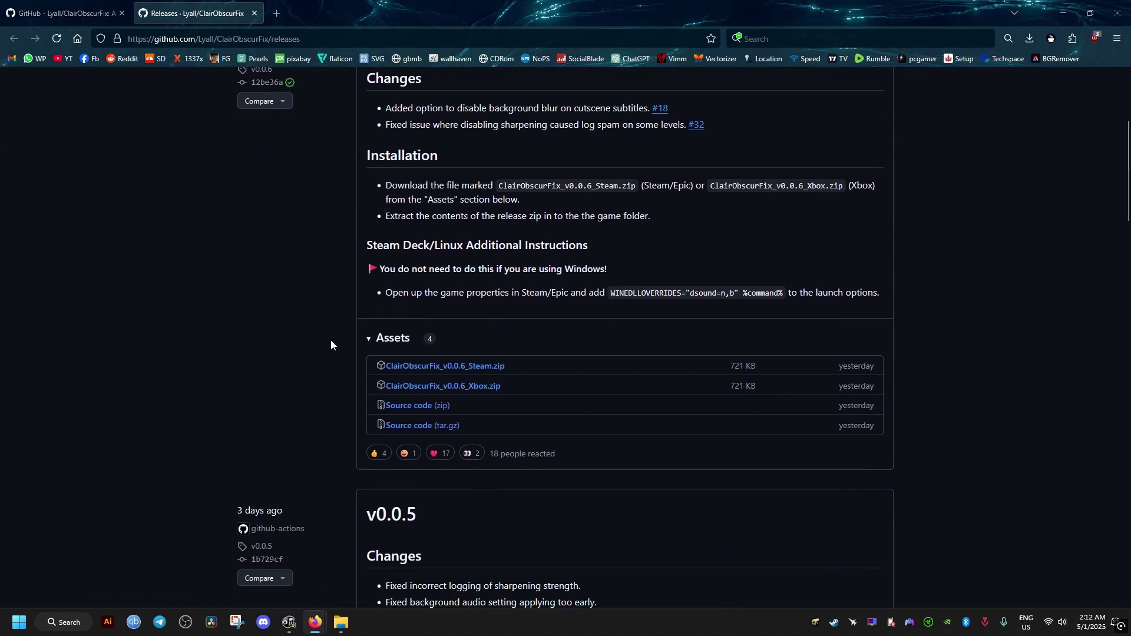
{"action": "left_click", "coordinate": [431, 366]}
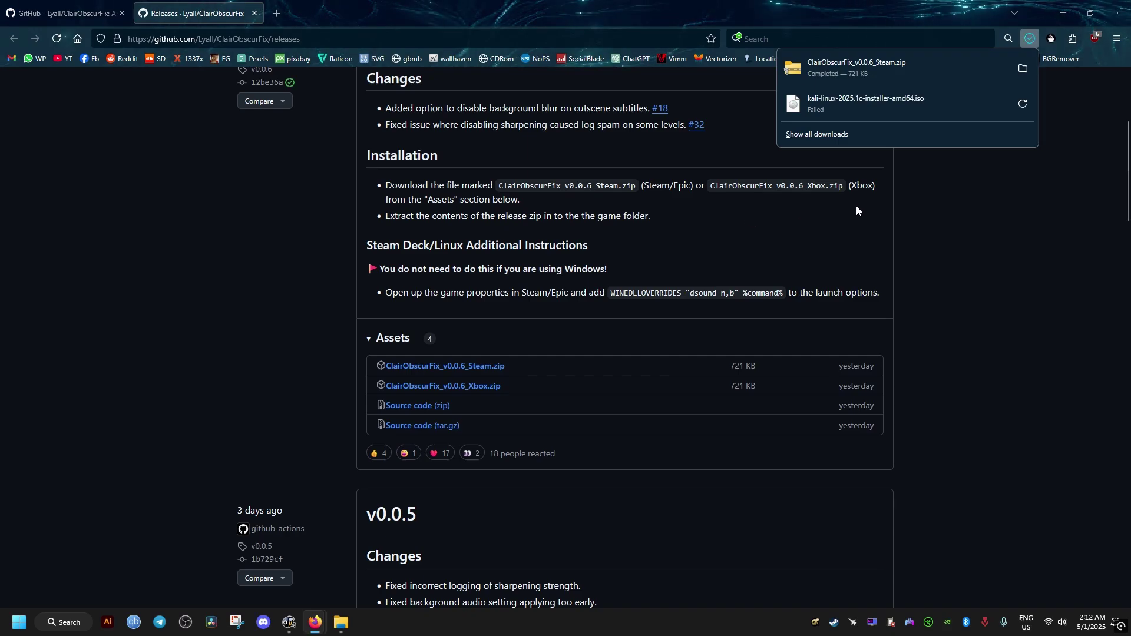
Move ClairObscurFix_v0.0.6_Steam.zip from Downloads onto the desktop and preview its contents.
{"action": "left_click", "coordinate": [1023, 69]}
{"action": "left_click", "coordinate": [1073, 10]}
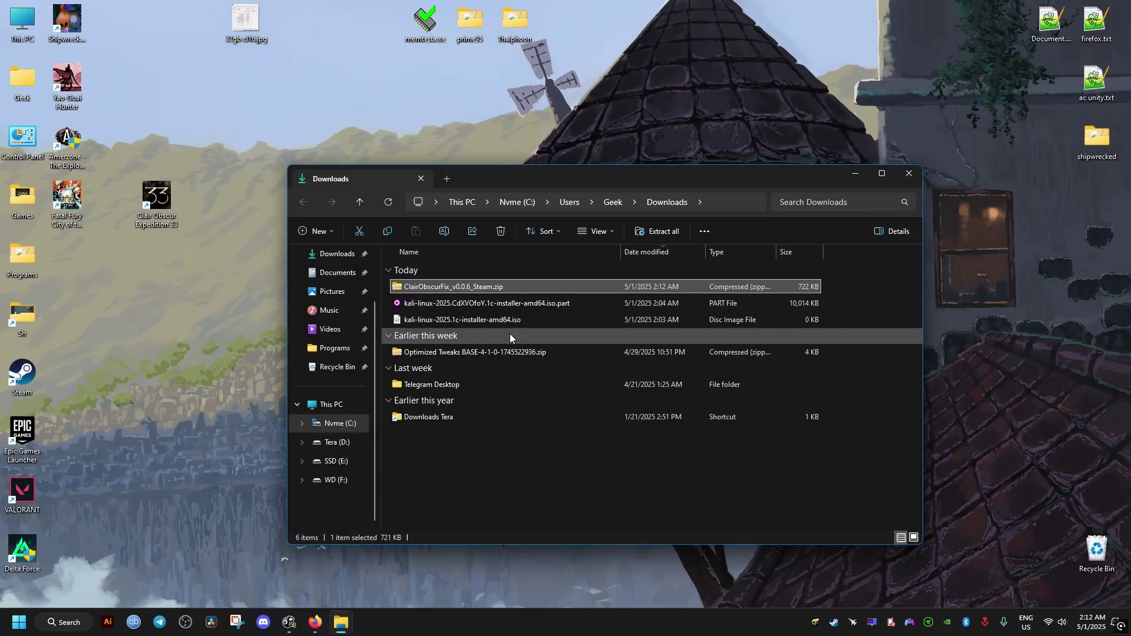
{"action": "left_click_drag", "start_coordinate": [456, 288], "coordinate": [739, 137]}
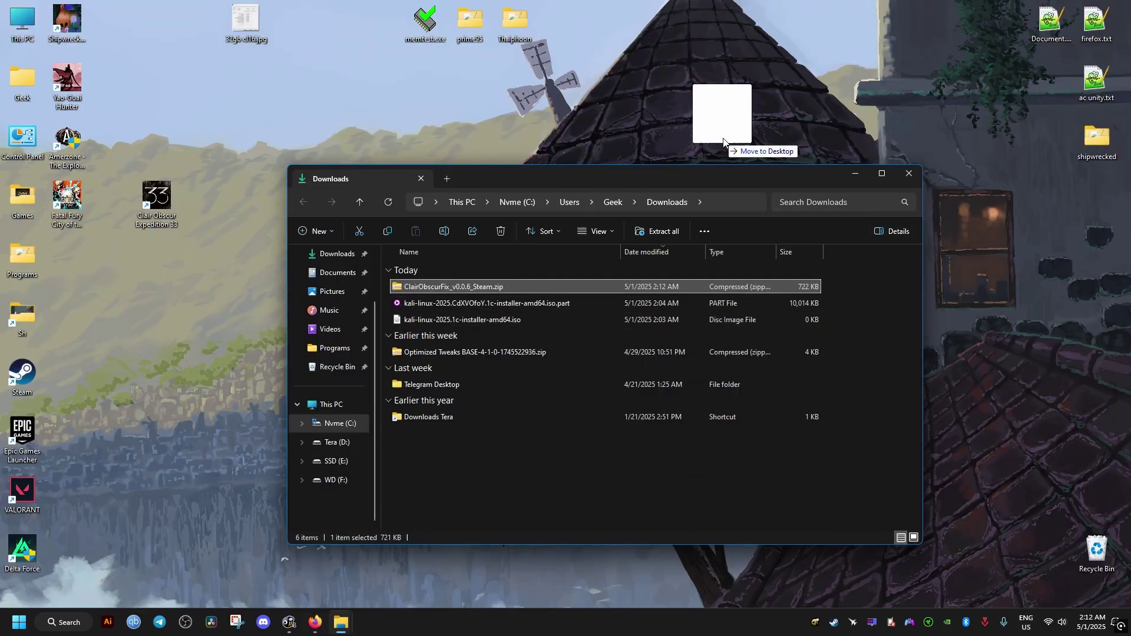
{"action": "left_click", "coordinate": [919, 177]}
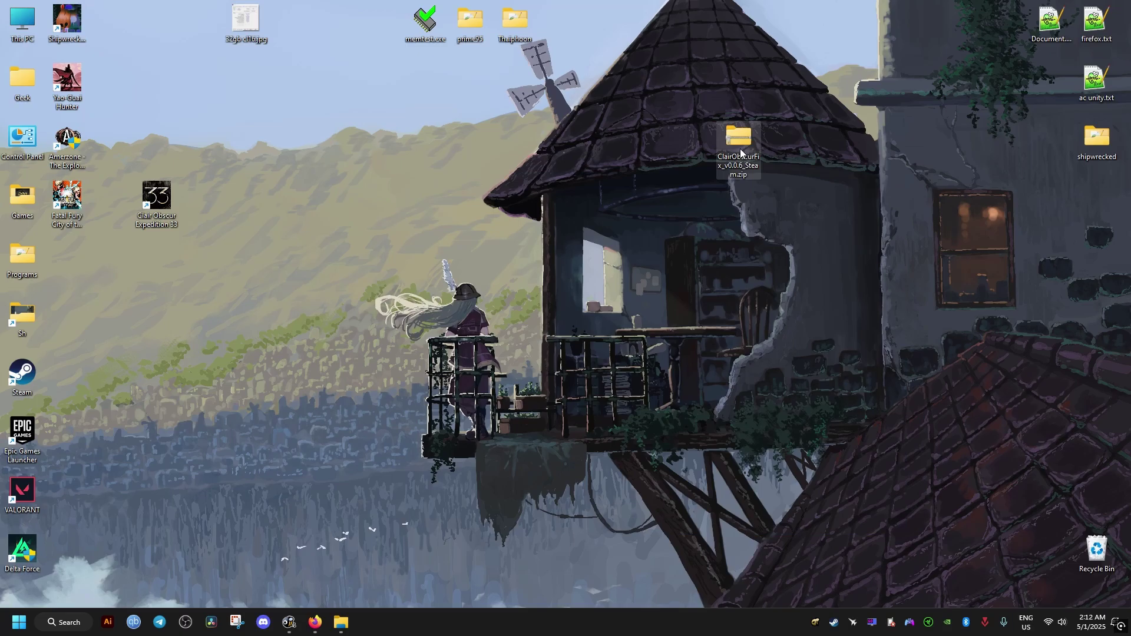
{"action": "left_click_drag", "start_coordinate": [738, 142], "coordinate": [783, 202]}
{"action": "double_click", "coordinate": [783, 208]}
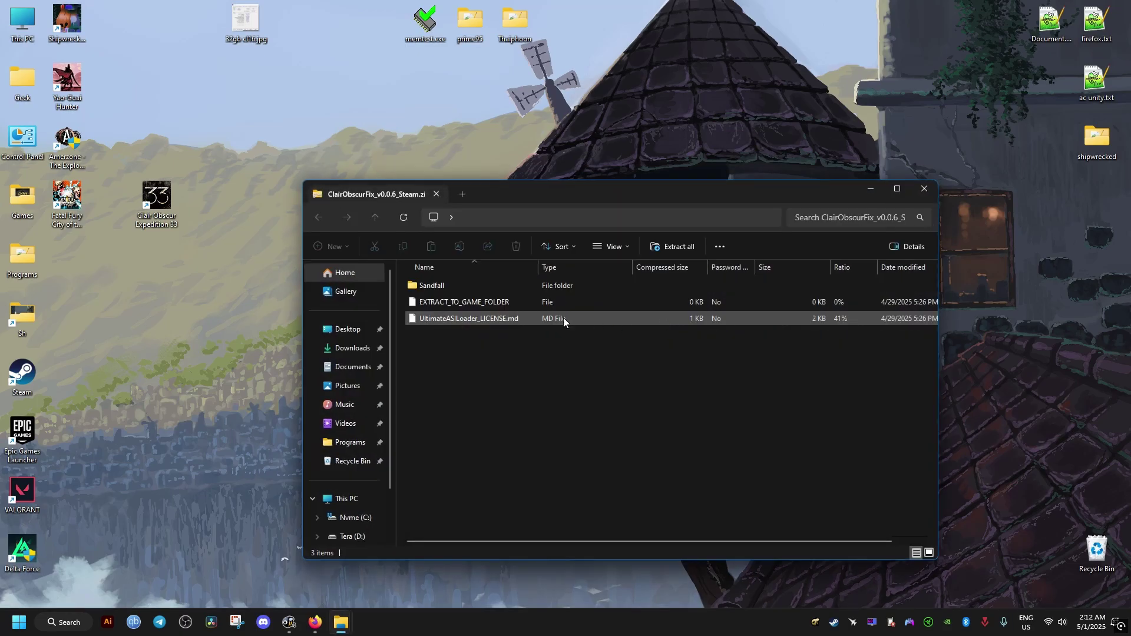
{"action": "left_click", "coordinate": [924, 189]}
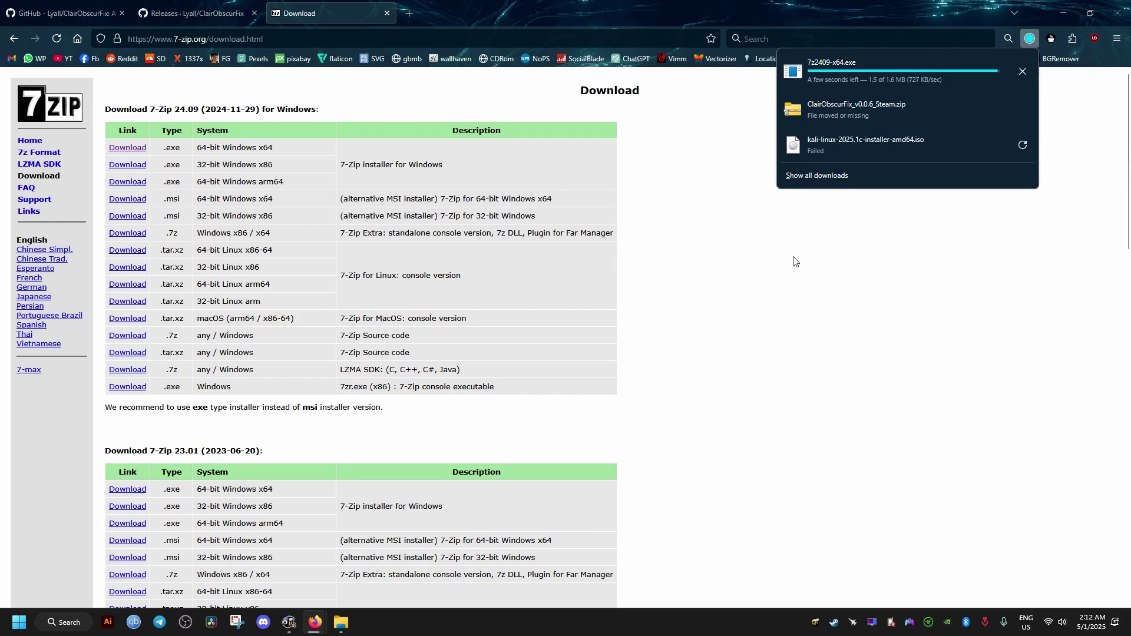
Install 7-Zip 24.09 into the default folder.
{"action": "left_click", "coordinate": [832, 68]}
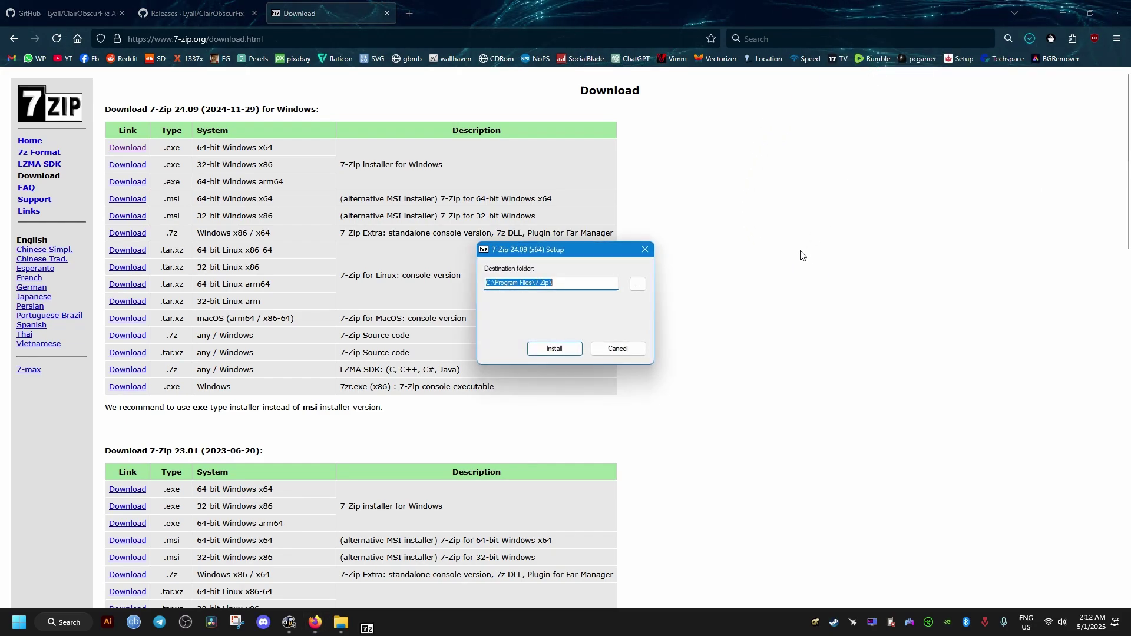
{"action": "left_click", "coordinate": [554, 348]}
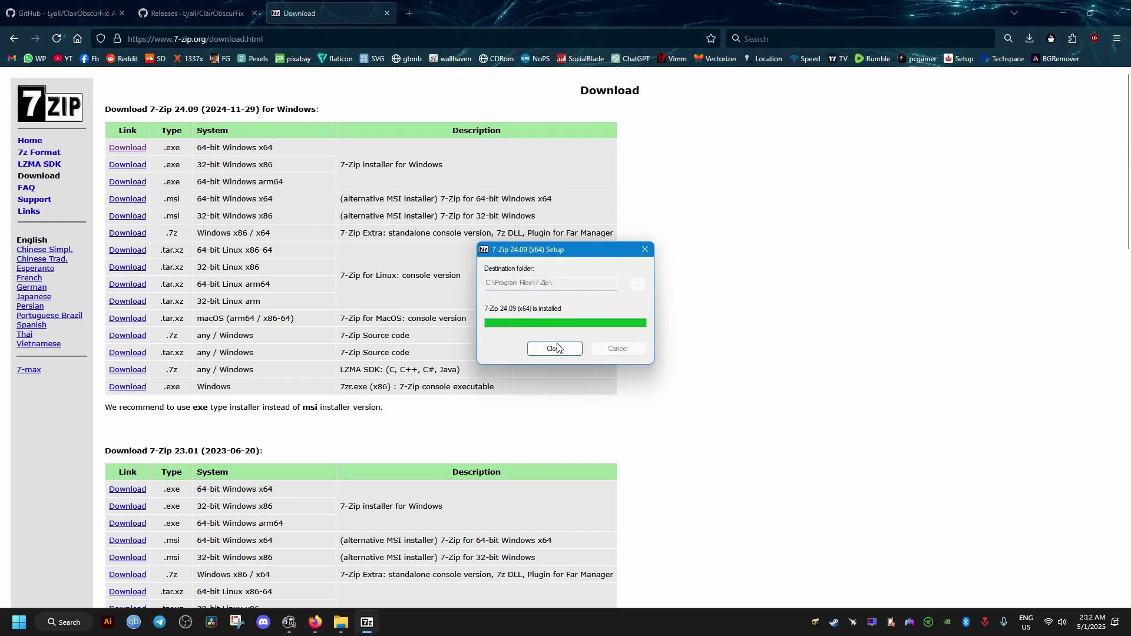
{"action": "left_click", "coordinate": [566, 348]}
Extract the desktop ClairObscurFix zip into a ClairObscurFix_v0.0.6_Steam folder.
{"action": "left_click", "coordinate": [1063, 13]}
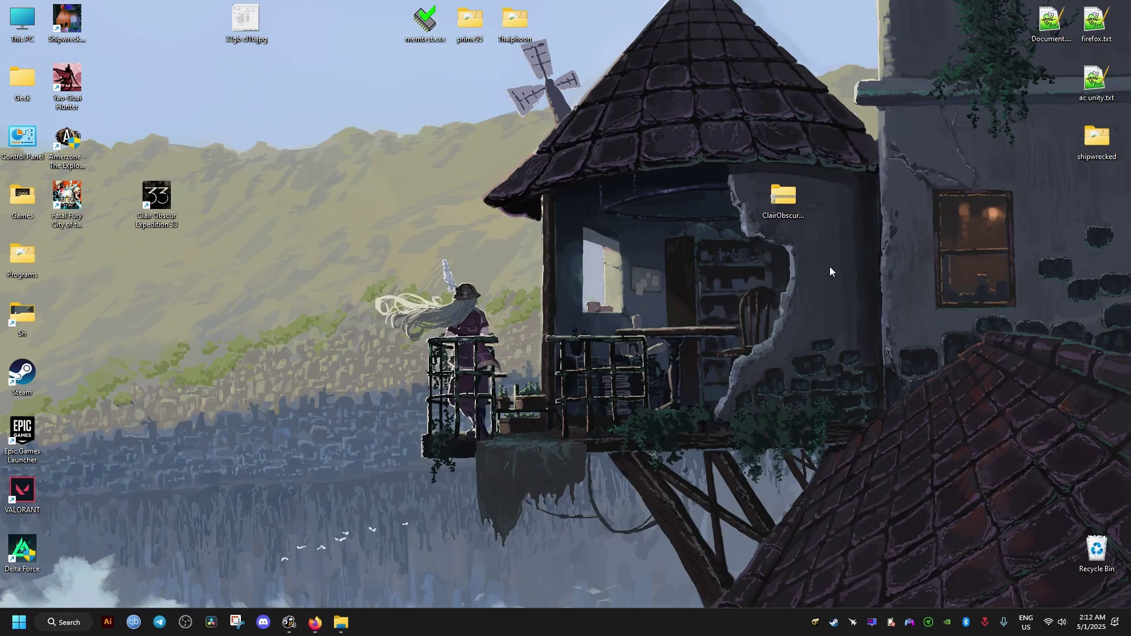
{"action": "right_click", "coordinate": [782, 194]}
{"action": "mouse_move", "coordinate": [811, 272]}
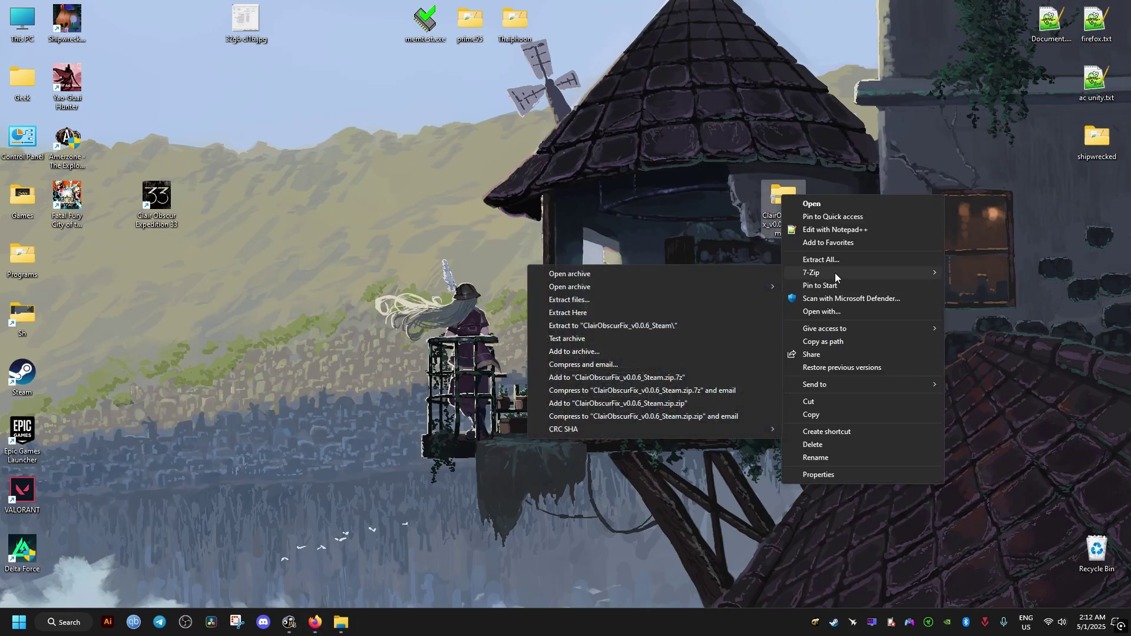
{"action": "left_click", "coordinate": [587, 328]}
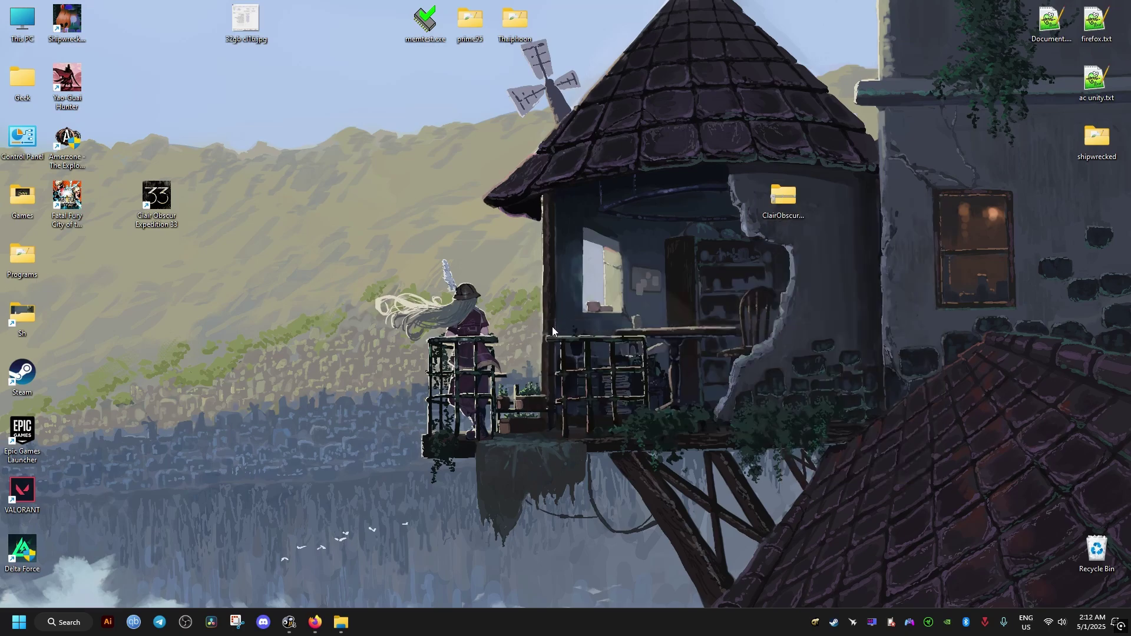
Open the extracted ClairObscurFix folder's Sandfall subfolder and position its window.
{"action": "left_click_drag", "start_coordinate": [67, 256], "coordinate": [695, 207]}
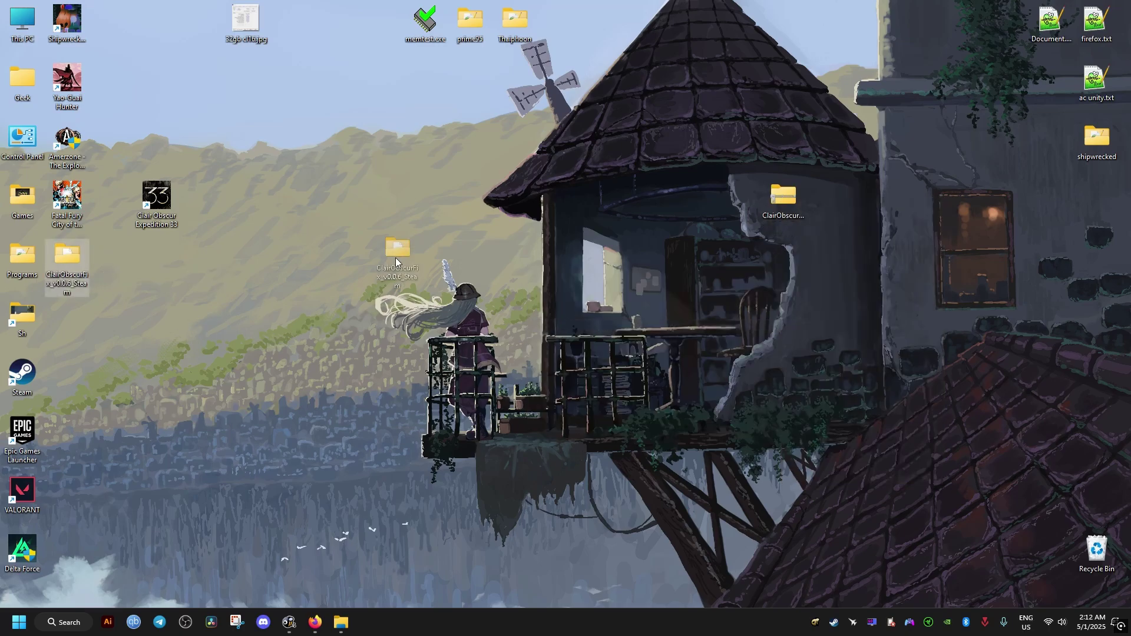
{"action": "double_click", "coordinate": [693, 206]}
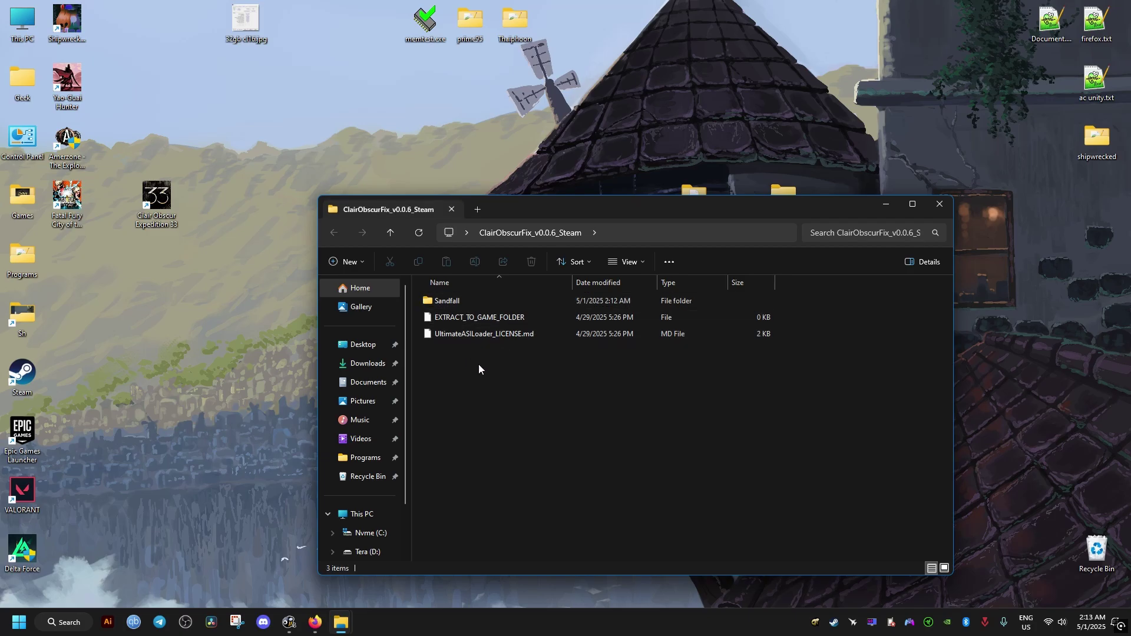
{"action": "double_click", "coordinate": [454, 301]}
{"action": "left_click_drag", "start_coordinate": [532, 208], "coordinate": [640, 194]}
{"action": "left_click_drag", "start_coordinate": [156, 205], "coordinate": [246, 261]}
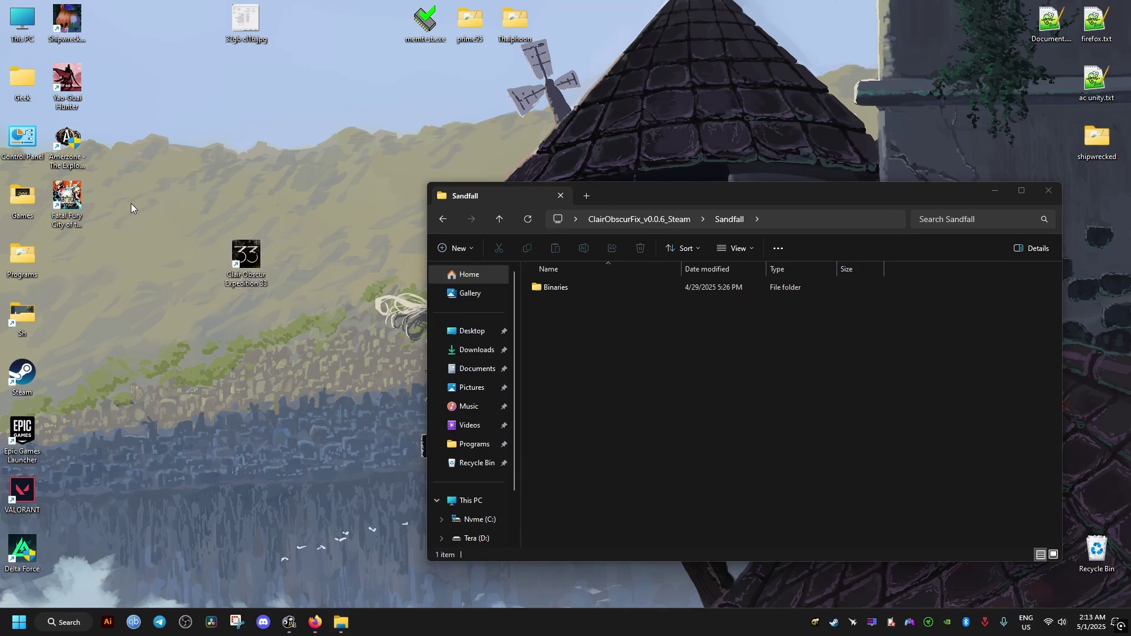
In a new This PC window, browse to C:\Program Files (x86)\Steam\steamapps\common.
{"action": "double_click", "coordinate": [22, 25]}
{"action": "left_click_drag", "start_coordinate": [674, 201], "coordinate": [279, 122]}
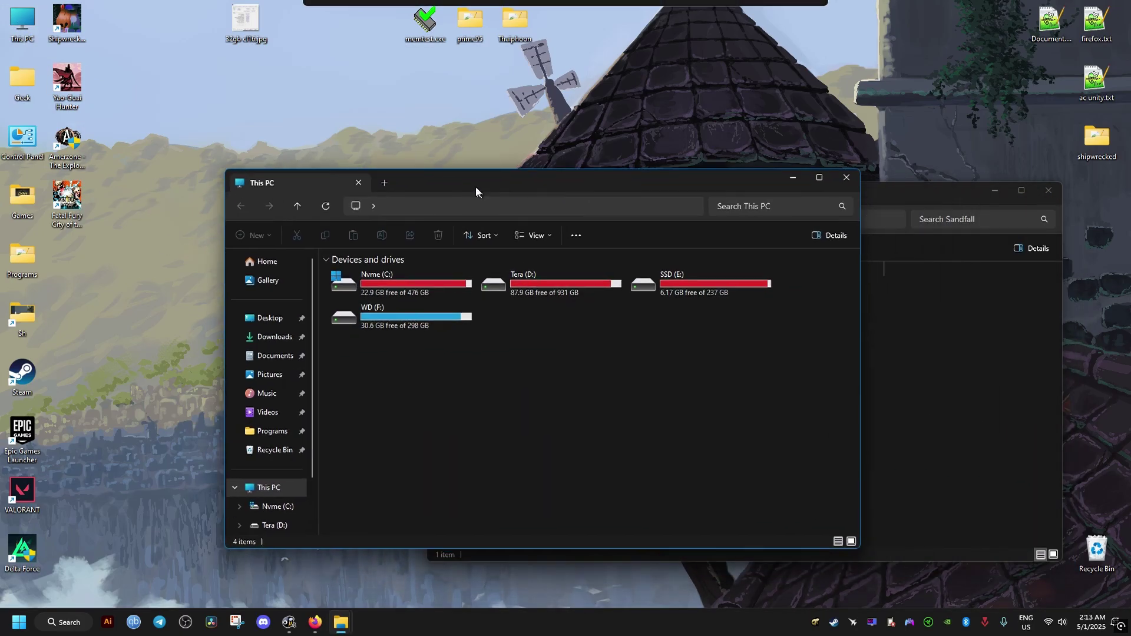
{"action": "double_click", "coordinate": [208, 216]}
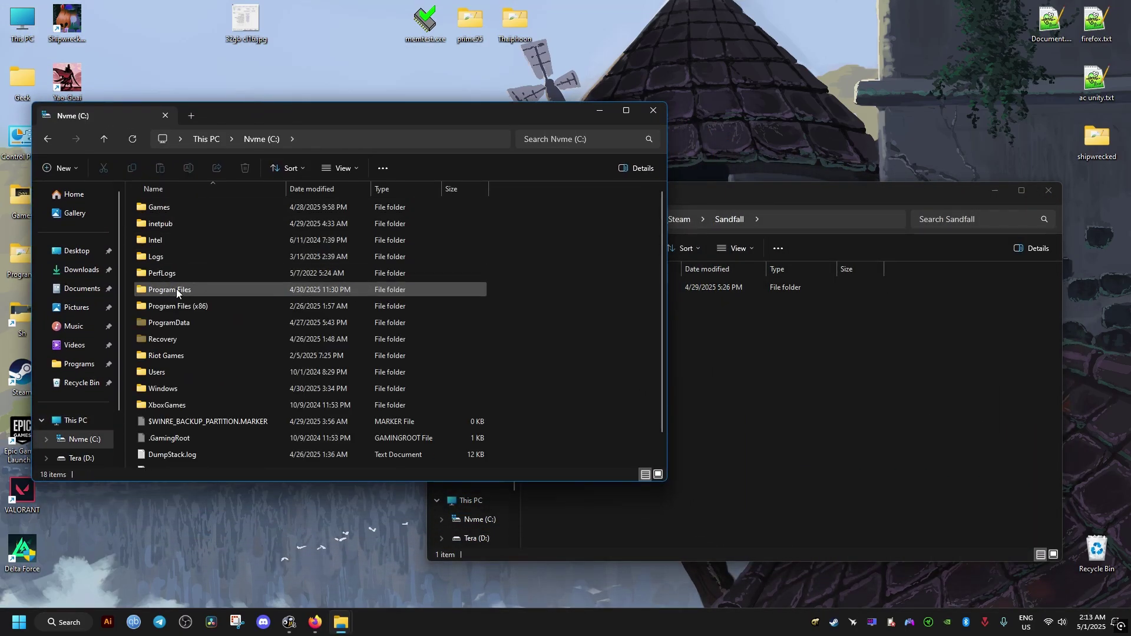
{"action": "double_click", "coordinate": [181, 306]}
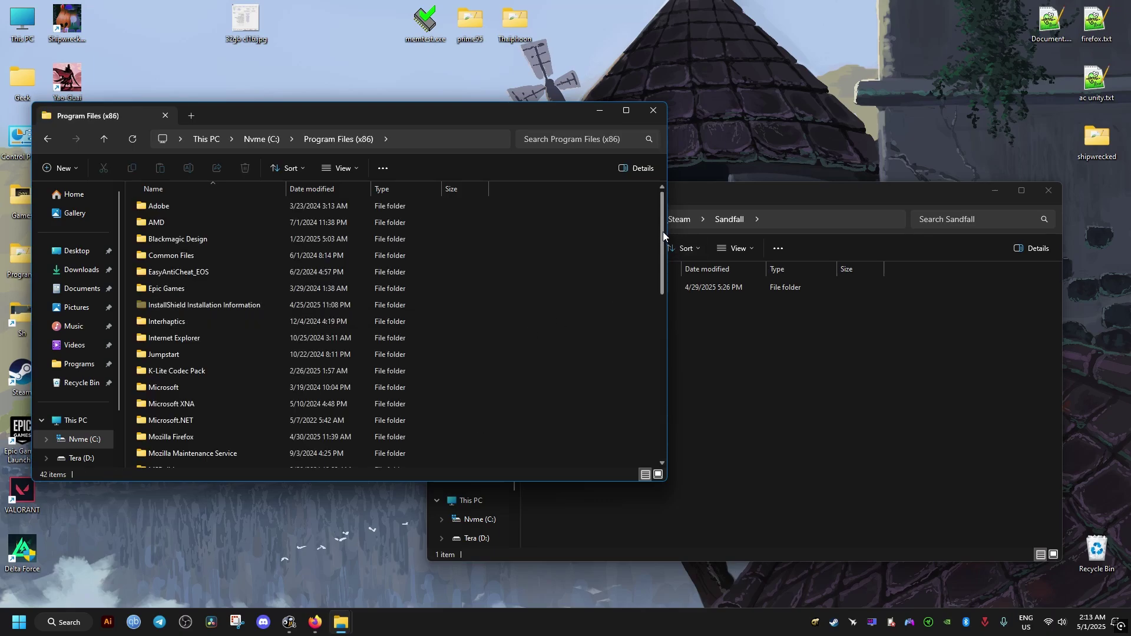
{"action": "left_click_drag", "start_coordinate": [663, 232], "coordinate": [656, 349]}
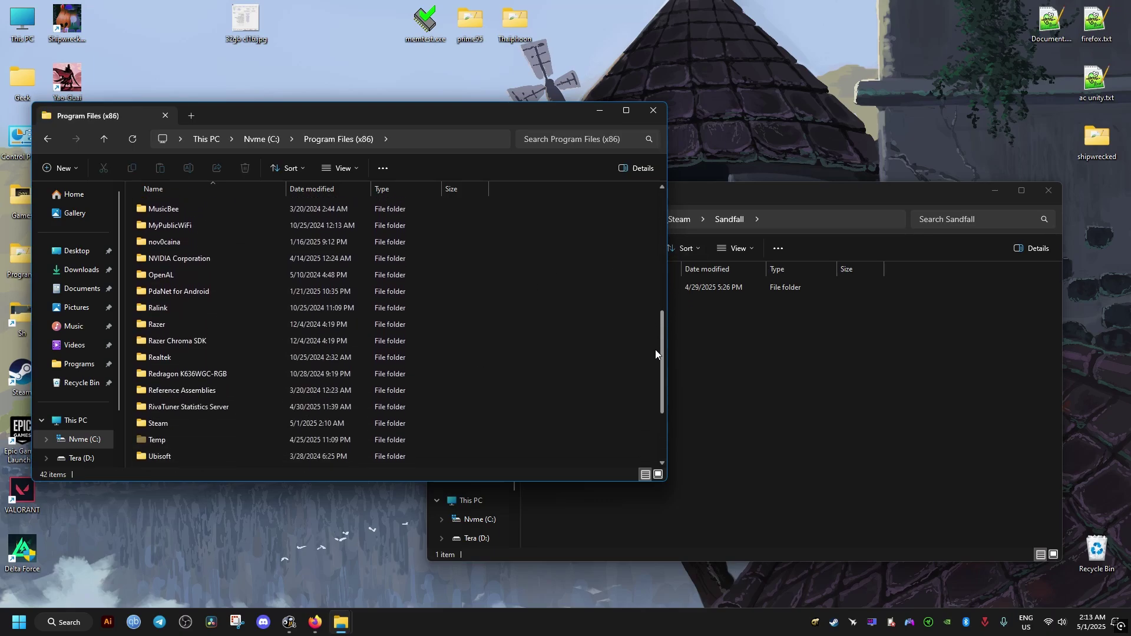
{"action": "double_click", "coordinate": [181, 422]}
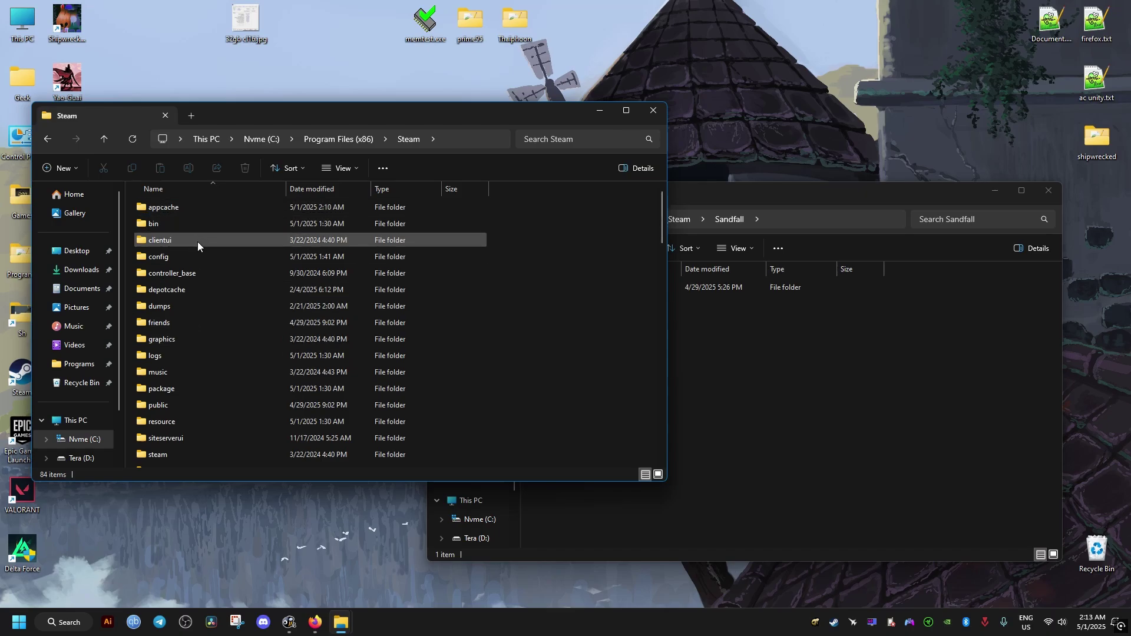
{"action": "scroll", "coordinate": [213, 391], "scroll_direction": "down", "scroll_amount": 3}
{"action": "scroll", "coordinate": [213, 391], "scroll_direction": "down", "scroll_amount": 3}
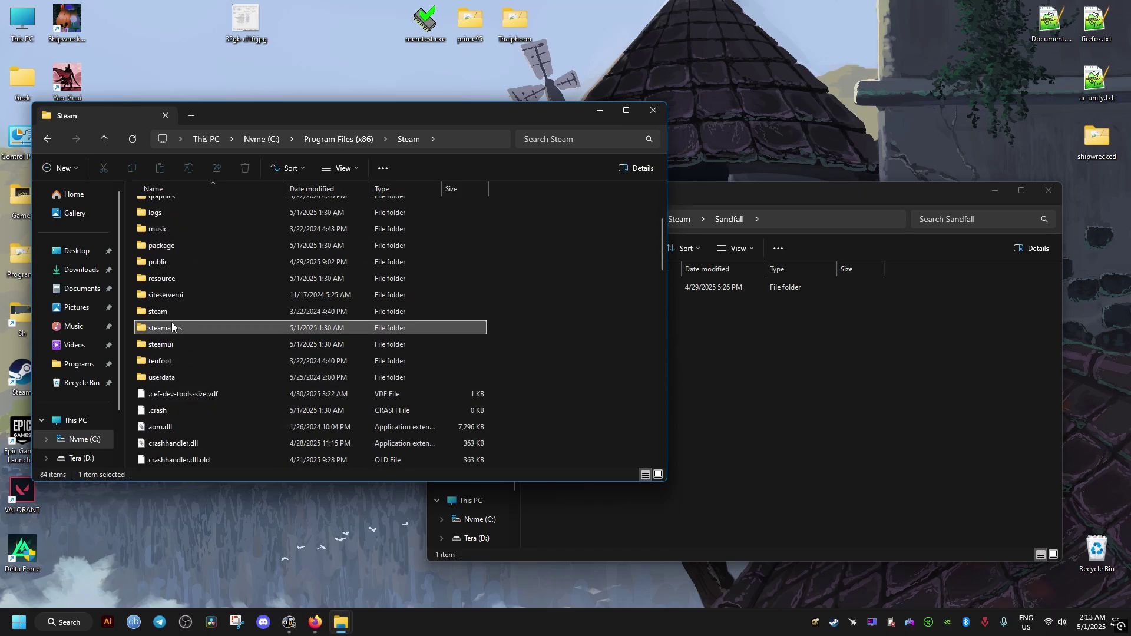
{"action": "double_click", "coordinate": [171, 322]}
{"action": "double_click", "coordinate": [163, 208]}
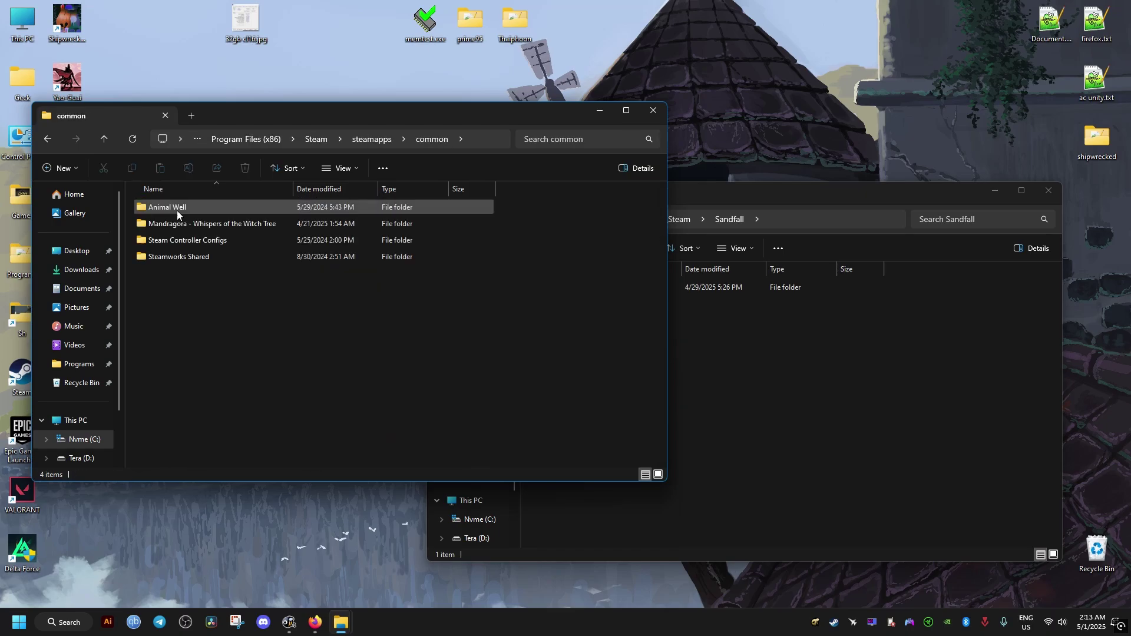
Open C:\Games\Clair Obscur Expedition 33\Sandfall\Binaries in a new window.
{"action": "left_click", "coordinate": [652, 111]}
{"action": "double_click", "coordinate": [26, 43]}
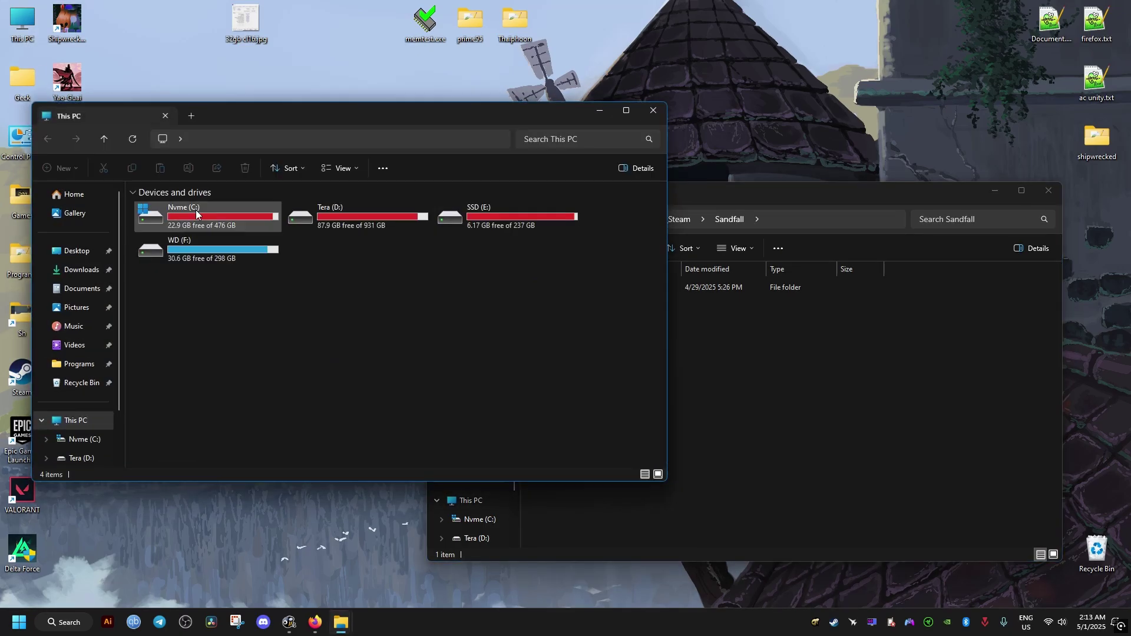
{"action": "double_click", "coordinate": [219, 213]}
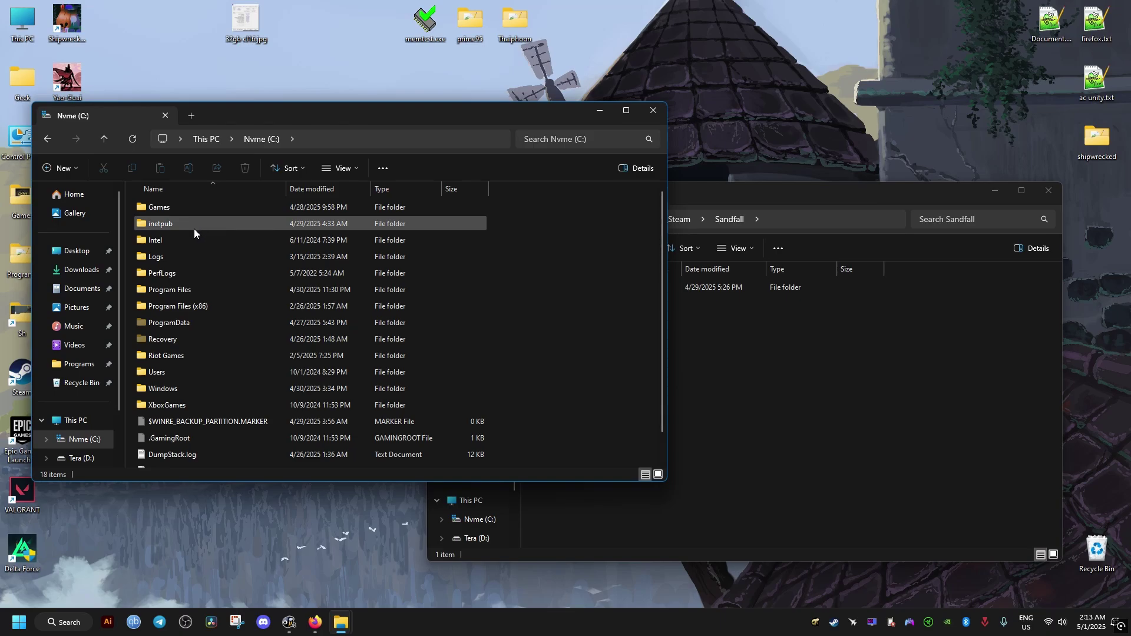
{"action": "double_click", "coordinate": [169, 206]}
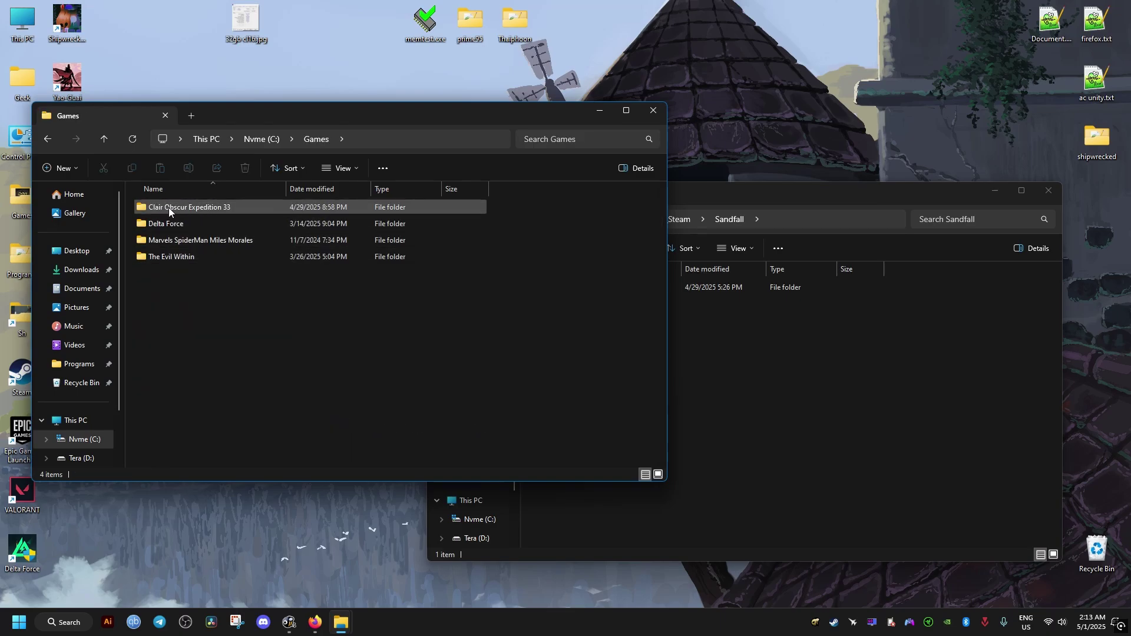
{"action": "double_click", "coordinate": [169, 208]}
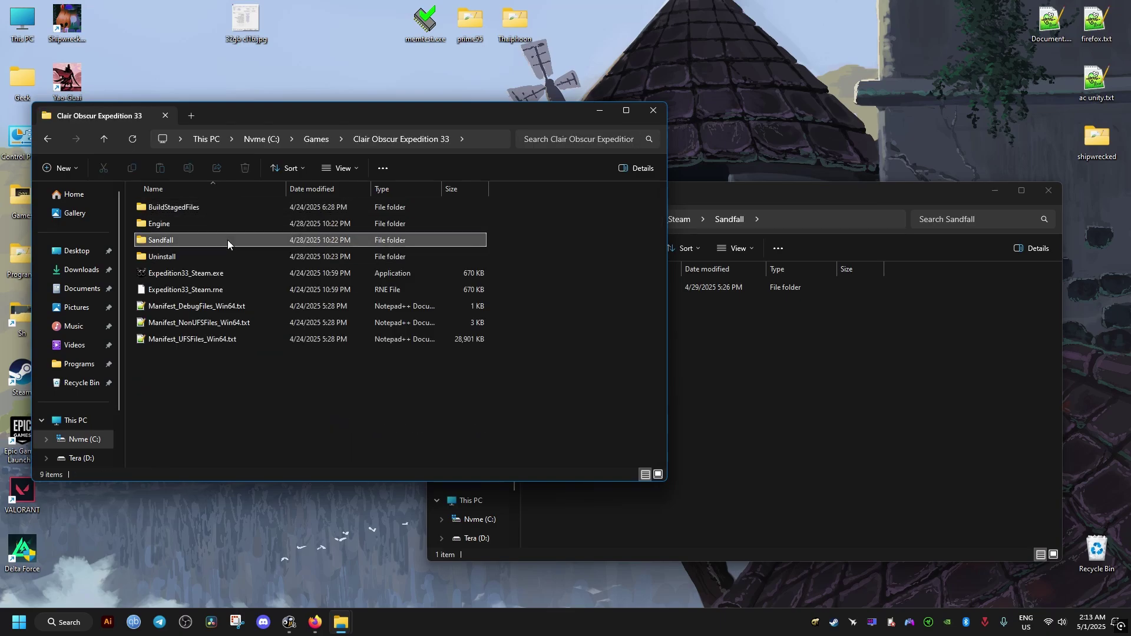
{"action": "double_click", "coordinate": [162, 239]}
{"action": "left_click", "coordinate": [810, 380]}
{"action": "double_click", "coordinate": [161, 207]}
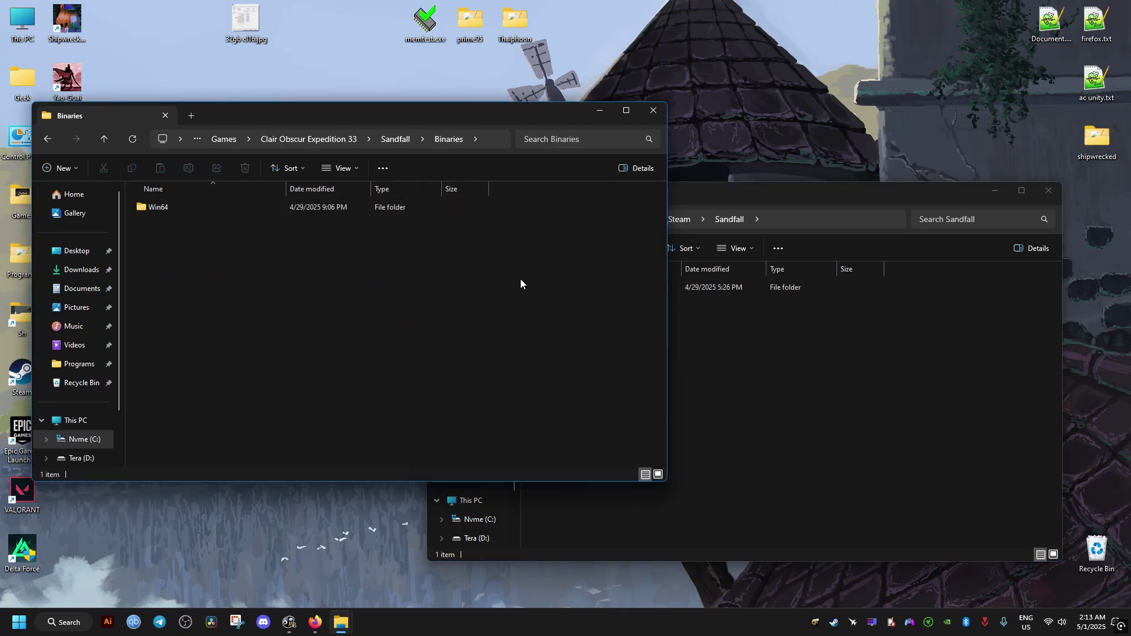
Open the mod's Win64 folder beside the game's Win64 folder.
{"action": "left_click", "coordinate": [749, 204]}
{"action": "double_click", "coordinate": [567, 285]}
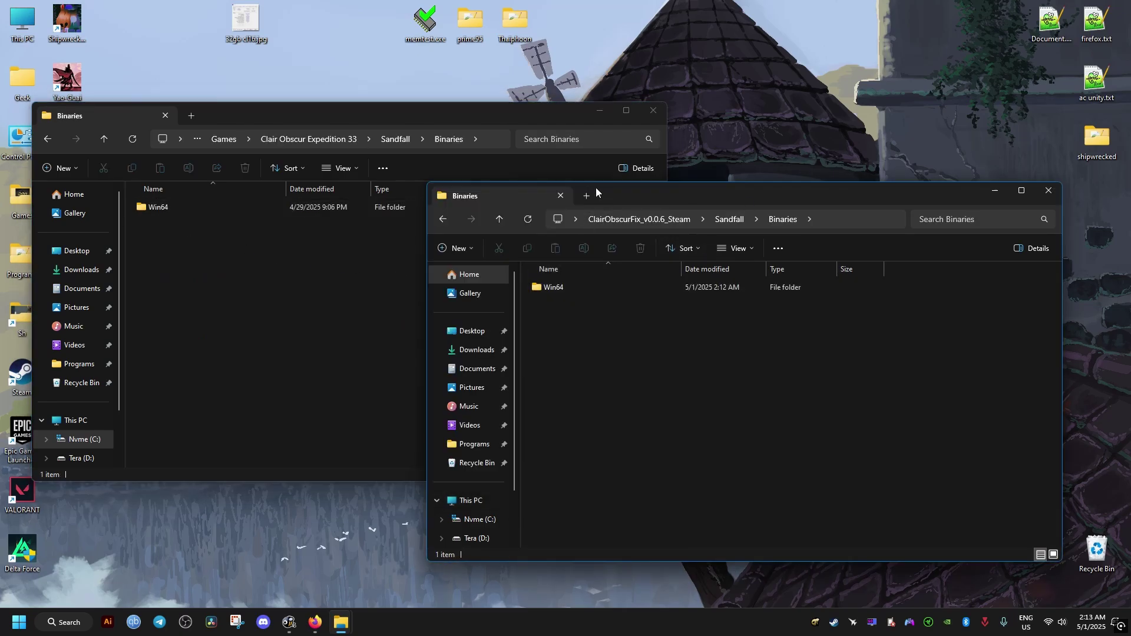
{"action": "left_click_drag", "start_coordinate": [596, 188], "coordinate": [769, 175]}
{"action": "double_click", "coordinate": [733, 272]}
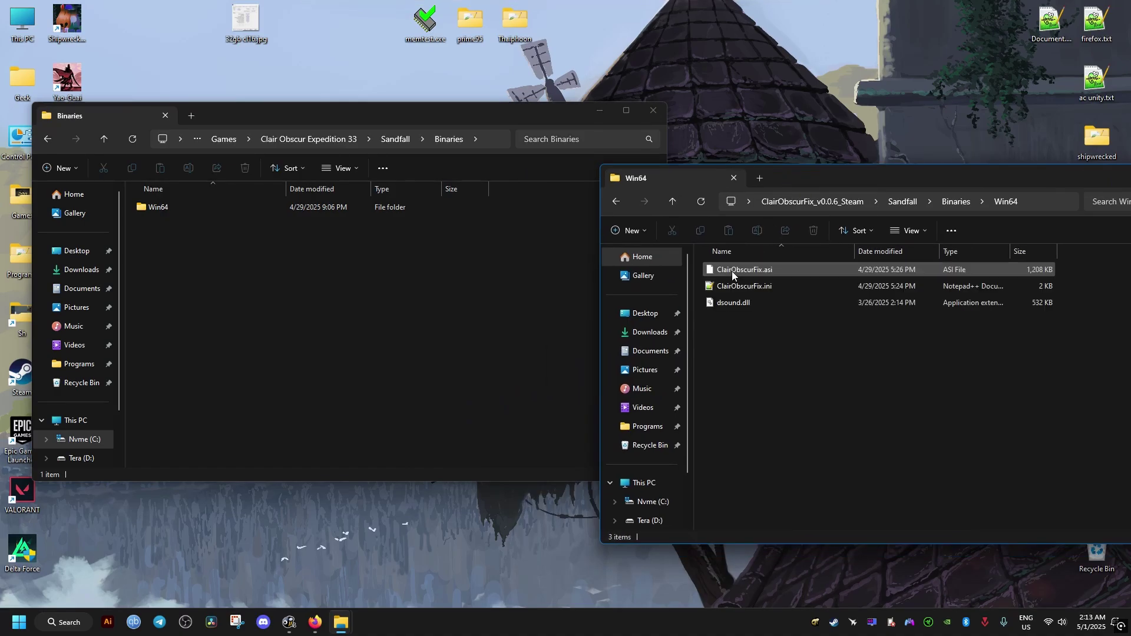
{"action": "double_click", "coordinate": [170, 207]}
Copy the three mod files into the game's Win64 folder and open ClairObscurFix.ini for editing.
{"action": "mouse_move", "coordinate": [808, 370]}
{"action": "left_mouse_down"}
{"action": "mouse_move", "coordinate": [729, 270]}
{"action": "mouse_move", "coordinate": [483, 416]}
{"action": "left_mouse_up"}
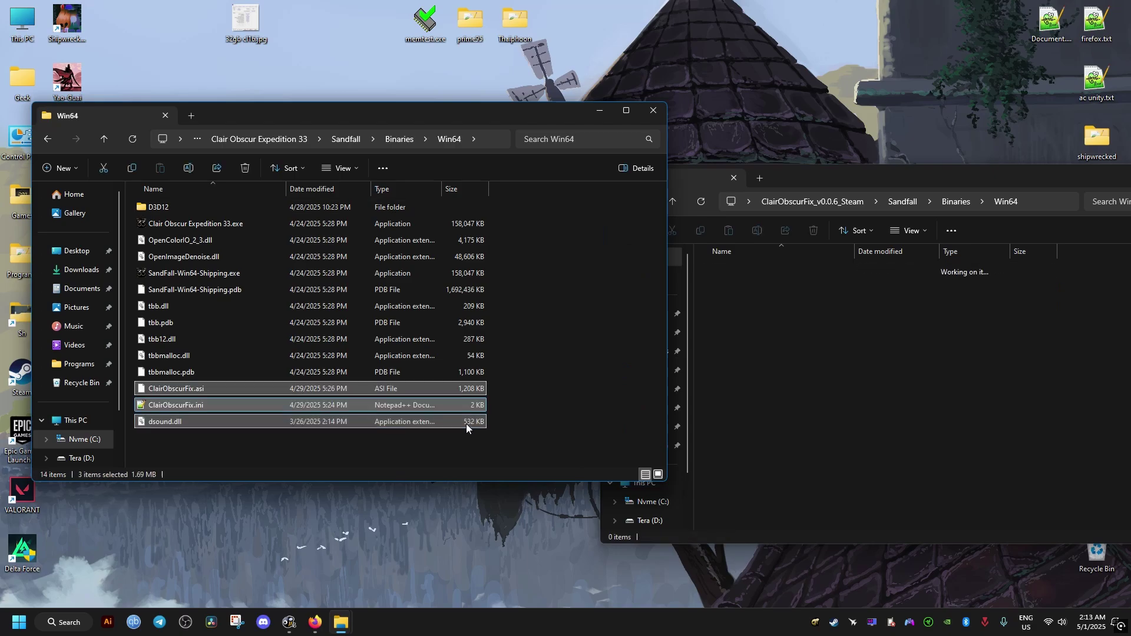
{"action": "left_click_drag", "start_coordinate": [942, 189], "coordinate": [707, 212]}
{"action": "left_click", "coordinate": [1001, 207]}
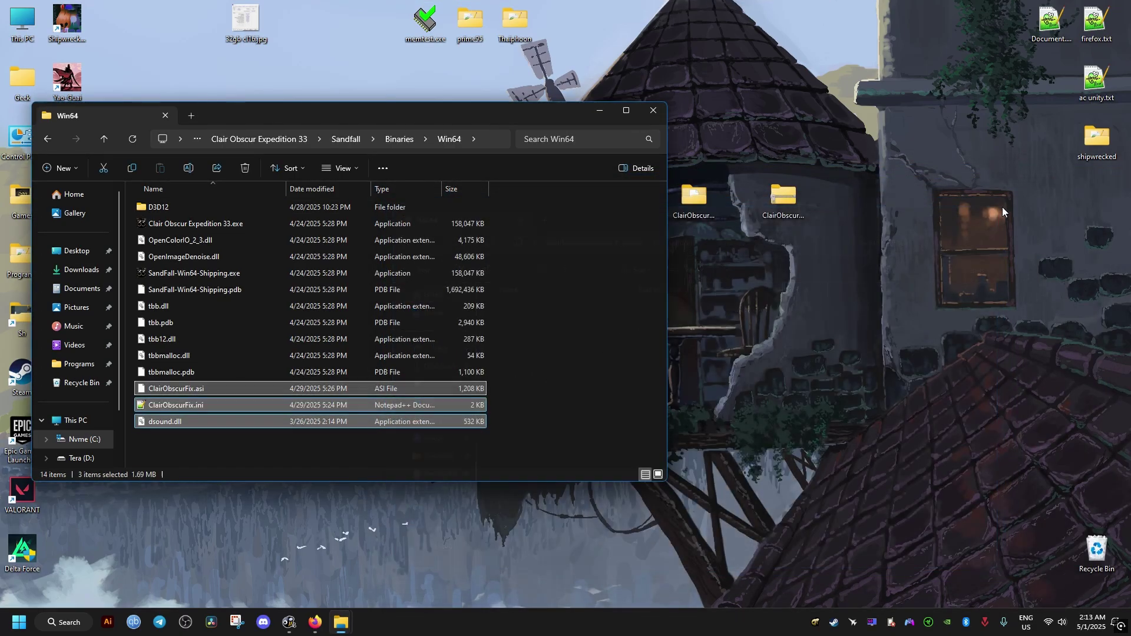
{"action": "left_click", "coordinate": [246, 453]}
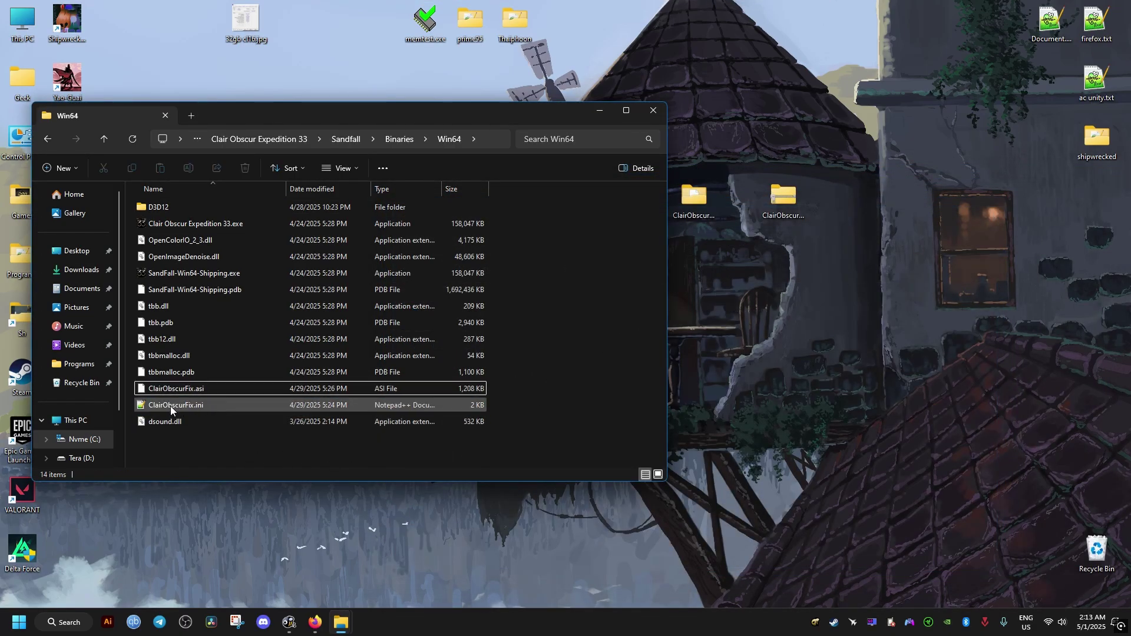
{"action": "right_click", "coordinate": [170, 406]}
{"action": "left_click", "coordinate": [202, 187]}
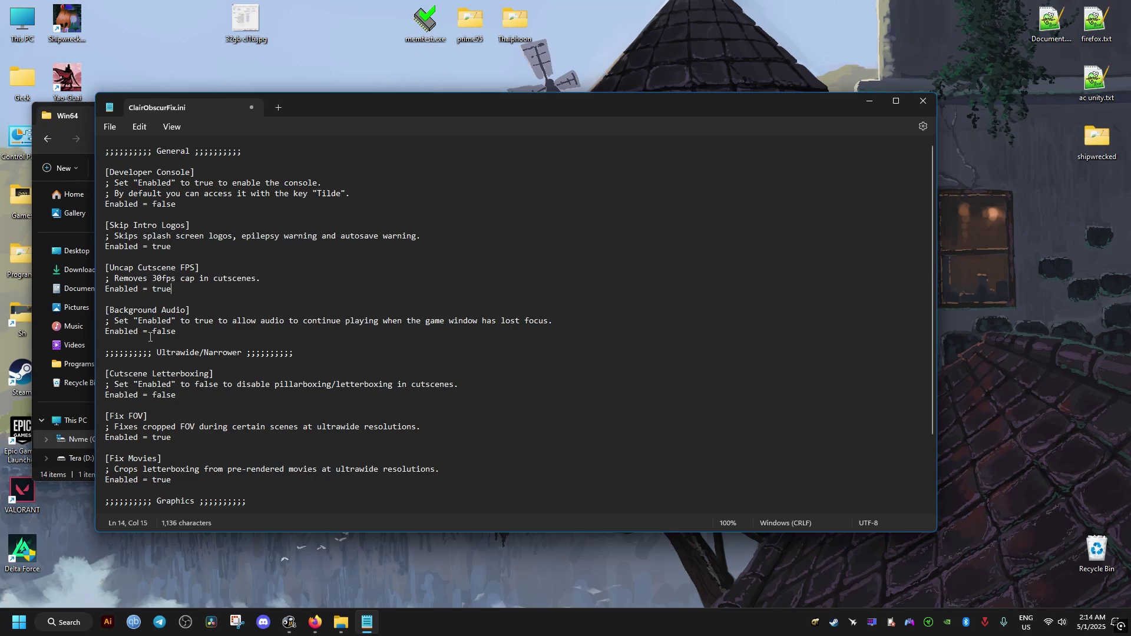
Uncap cutscene FPS, disable letterboxing, set sharpening to 0 in the ini, and save.
{"action": "left_click", "coordinate": [181, 396]}
{"action": "scroll", "coordinate": [143, 400], "scroll_direction": "down", "scroll_amount": 2}
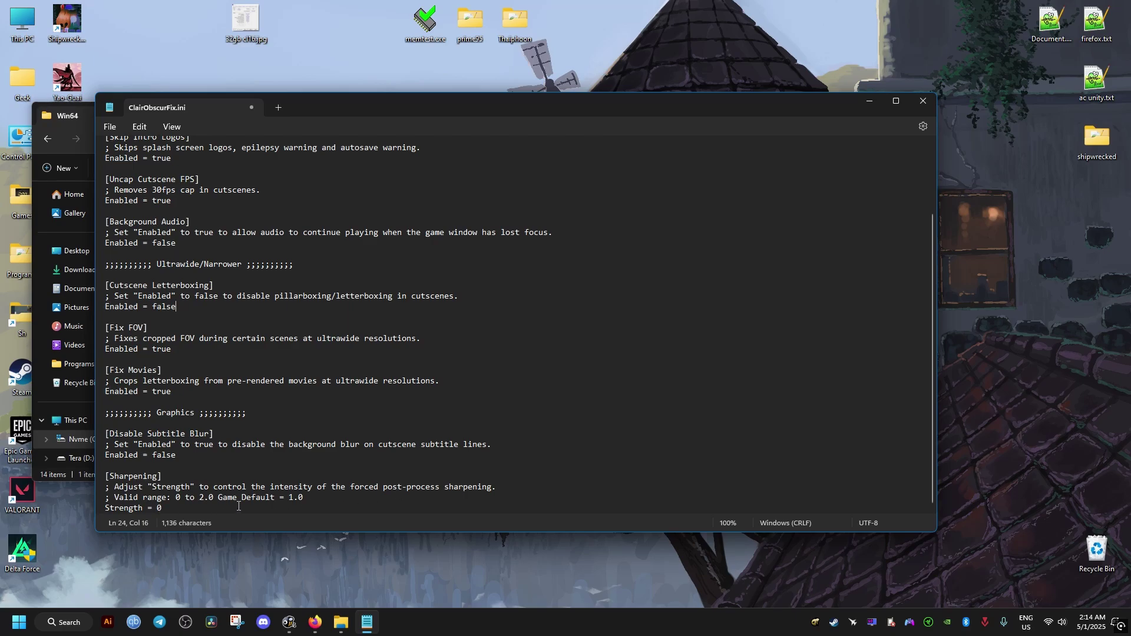
{"action": "left_click", "coordinate": [110, 127]}
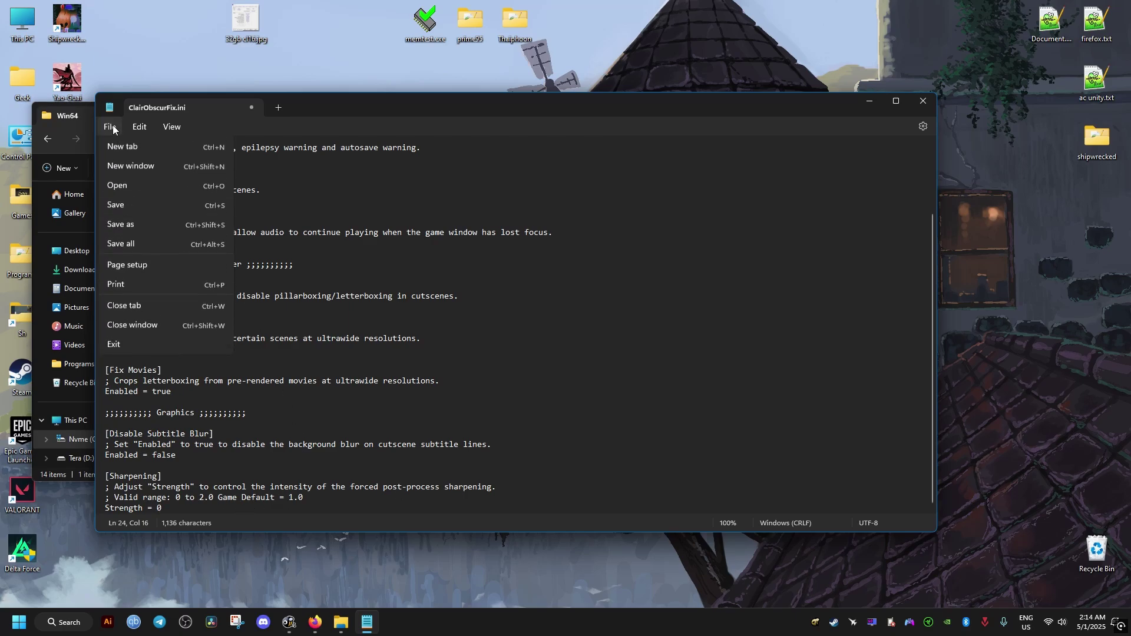
{"action": "left_click", "coordinate": [139, 203]}
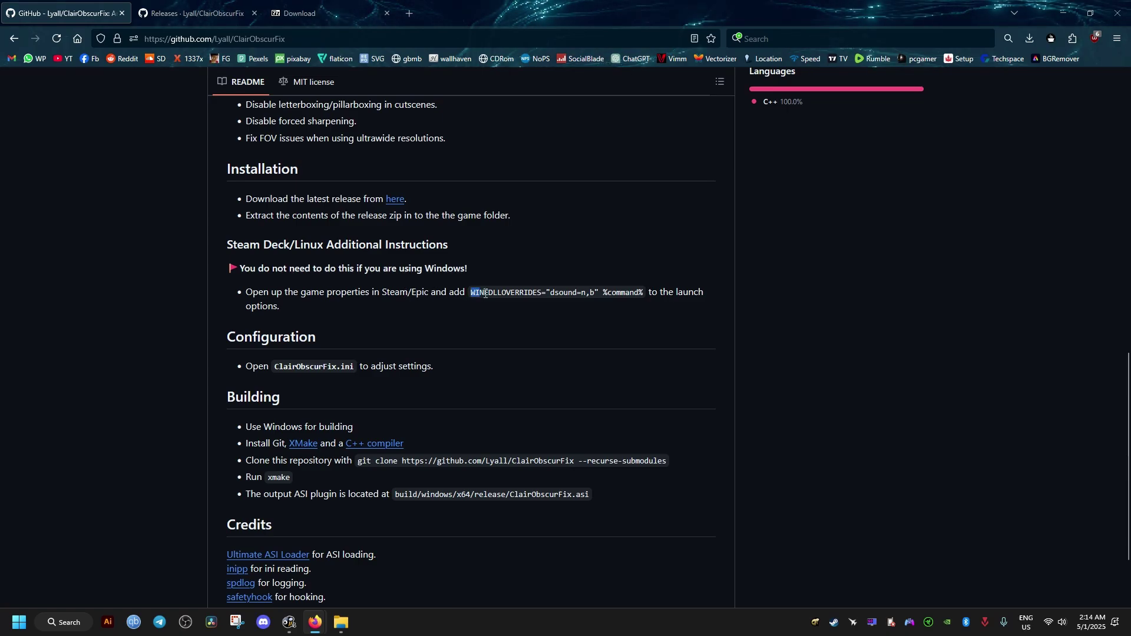
Copy the README's WINEDLLOVERRIDES launch-option line.
{"action": "left_click_drag", "start_coordinate": [470, 292], "coordinate": [644, 291]}
{"action": "right_click", "coordinate": [630, 292]}
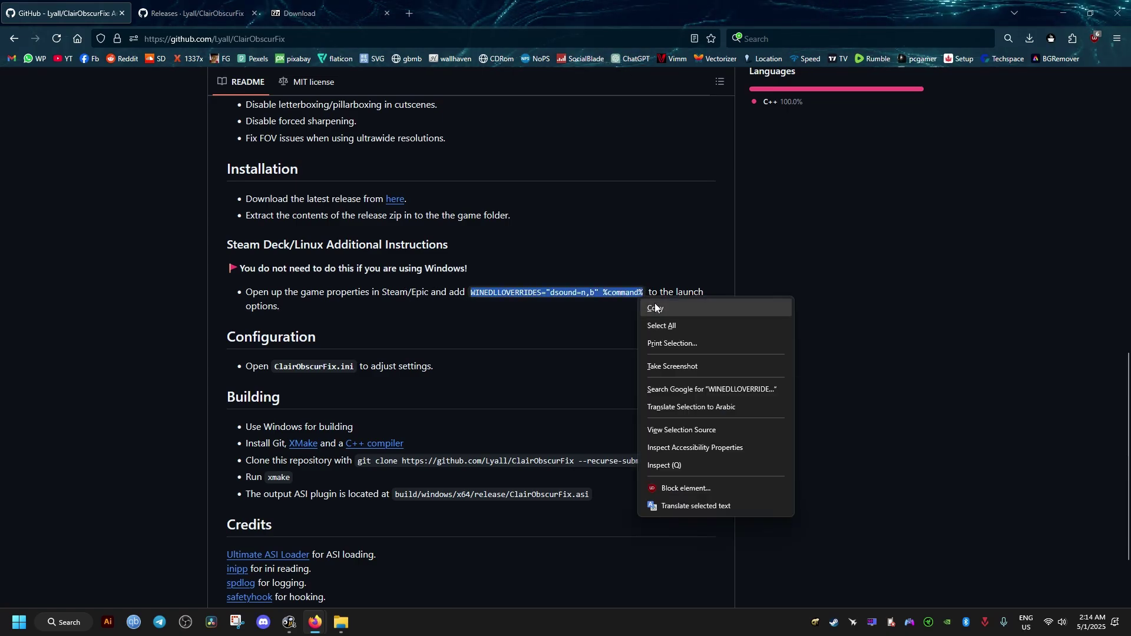
{"action": "left_click", "coordinate": [654, 305]}
{"action": "left_click", "coordinate": [1063, 13]}
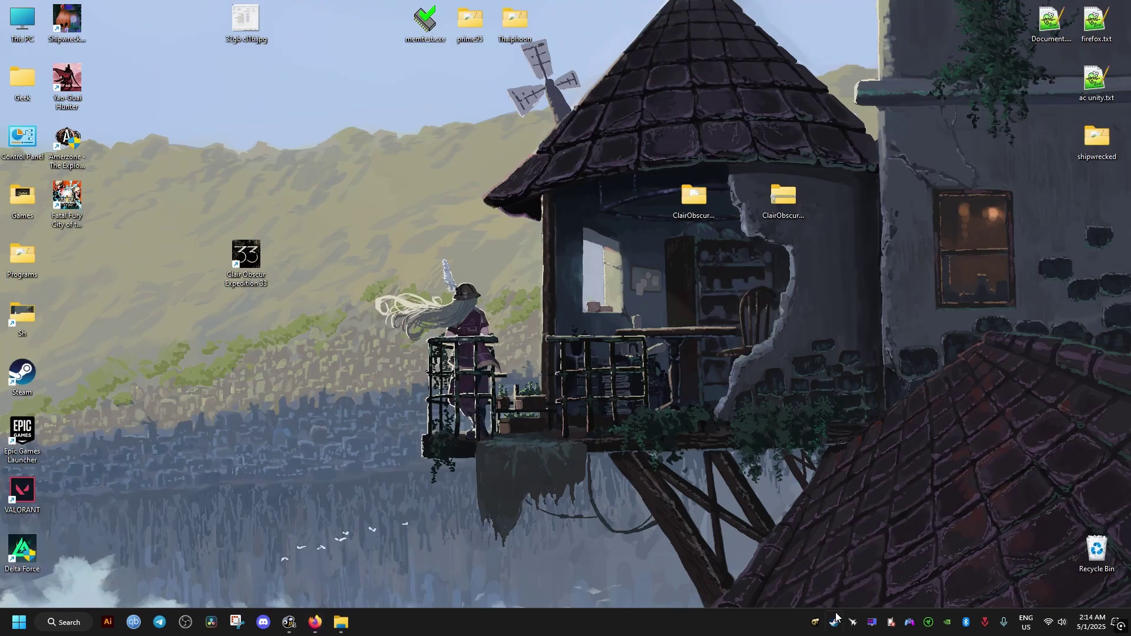
Paste the copied WINEDLLOVERRIDES string into the game's Launch Options in its Steam Library properties.
{"action": "left_click", "coordinate": [836, 622]}
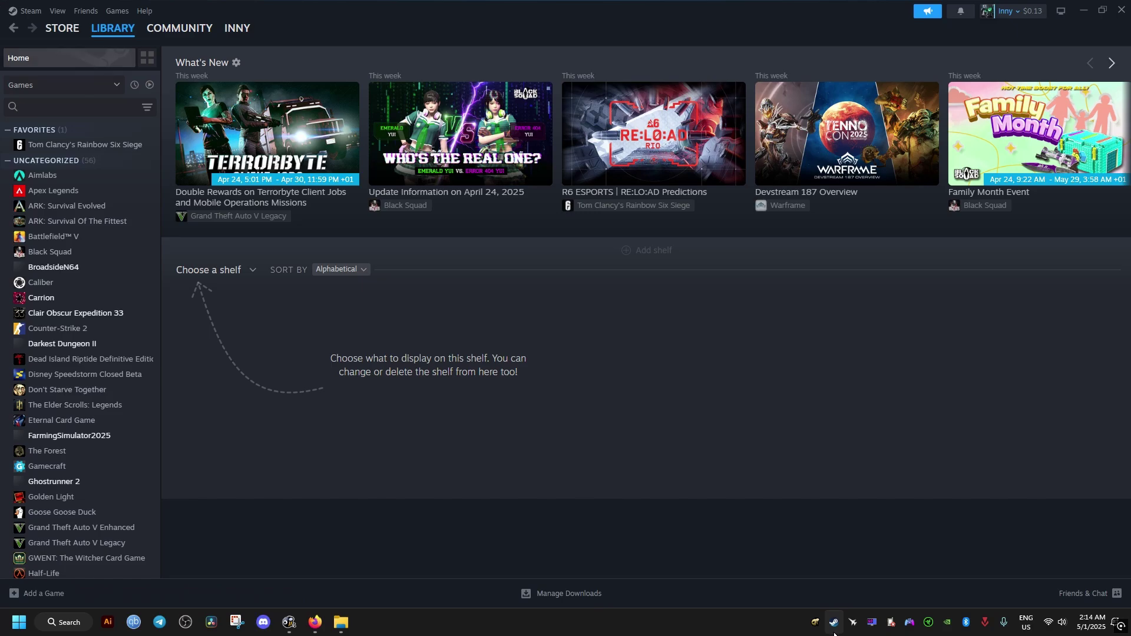
{"action": "right_click", "coordinate": [75, 313]}
{"action": "left_click", "coordinate": [115, 389]}
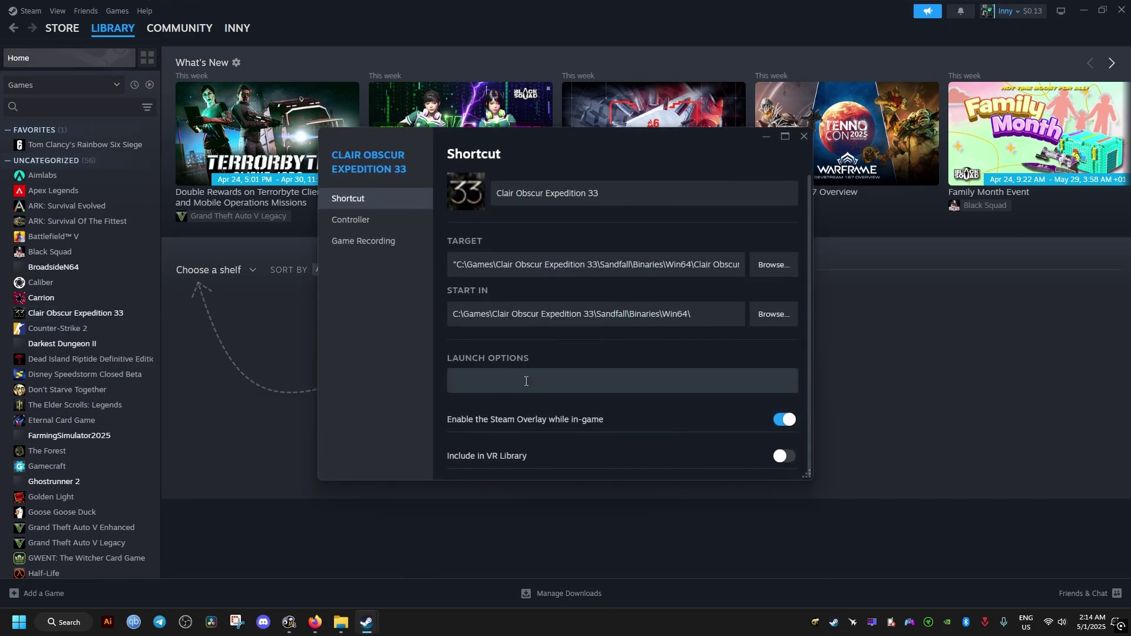
{"action": "right_click", "coordinate": [492, 383]}
{"action": "left_click", "coordinate": [512, 393]}
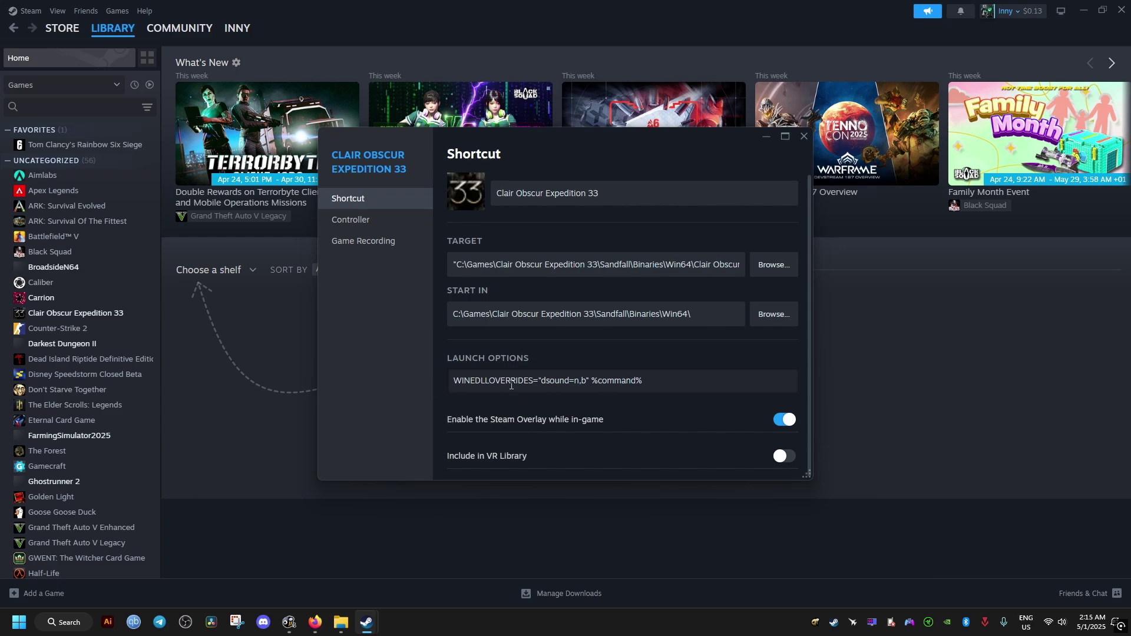